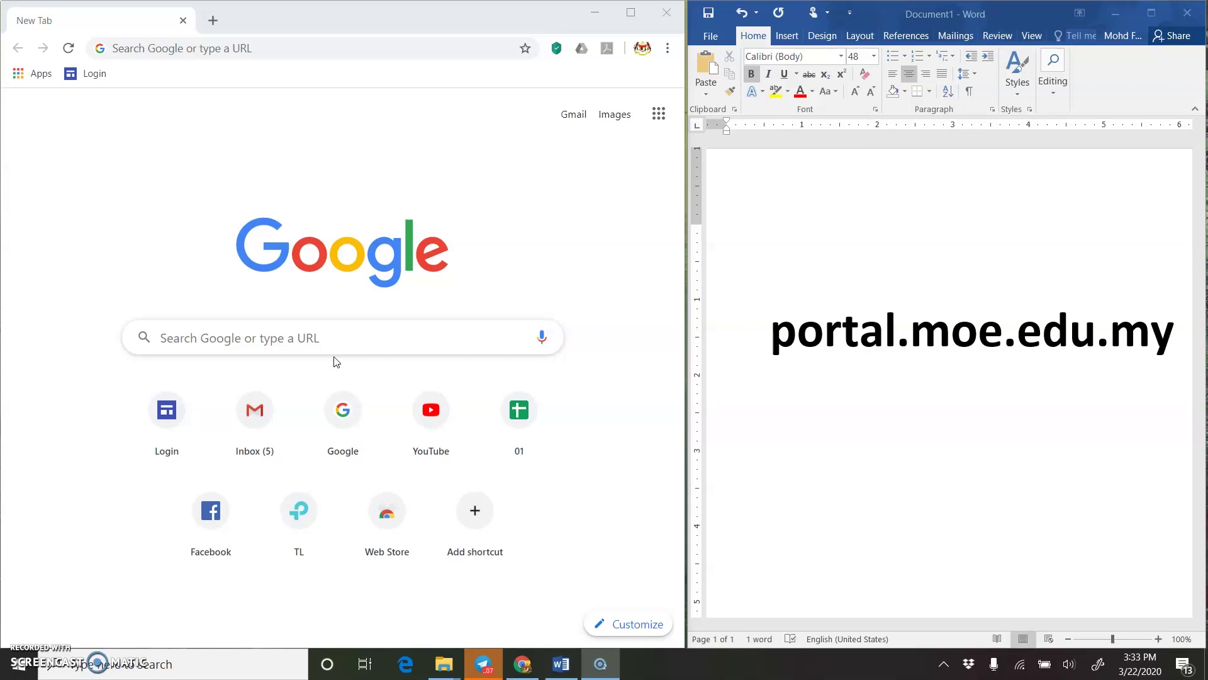
Open a new incognito browser window and place it beside the Word document showing the portal address.
{"action": "left_click", "coordinate": [334, 350]}
{"action": "left_click", "coordinate": [669, 50]}
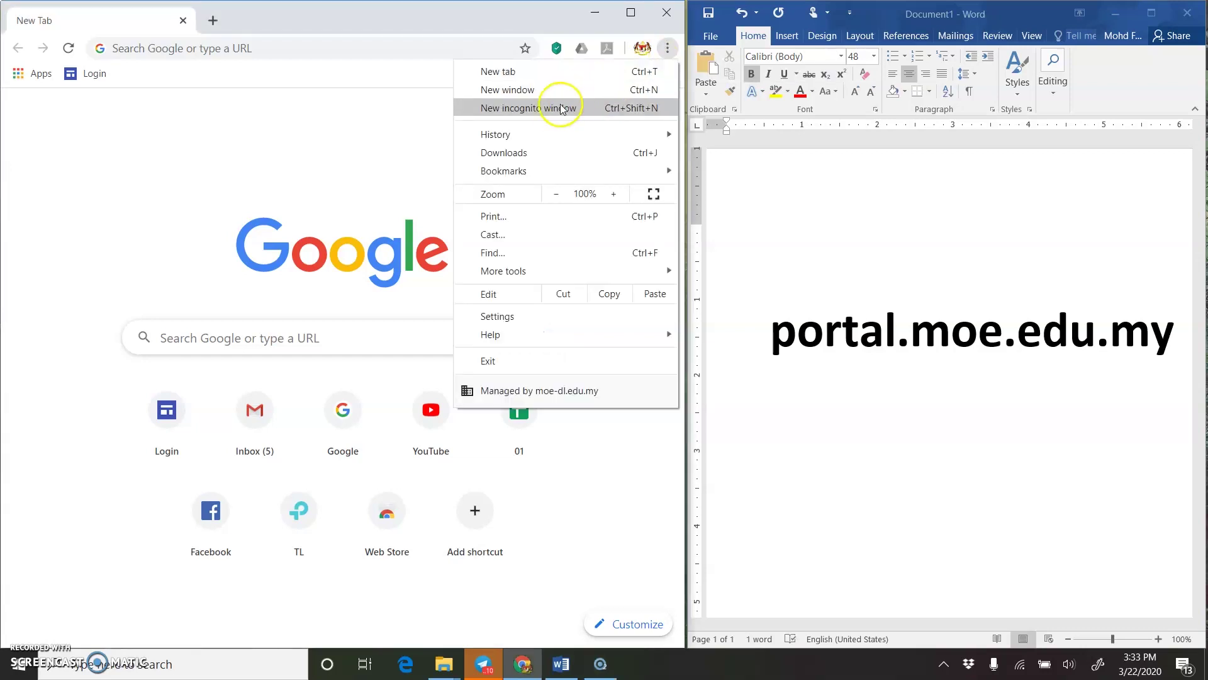
{"action": "left_click", "coordinate": [535, 109]}
{"action": "left_click_drag", "start_coordinate": [524, 26], "coordinate": [793, 71]}
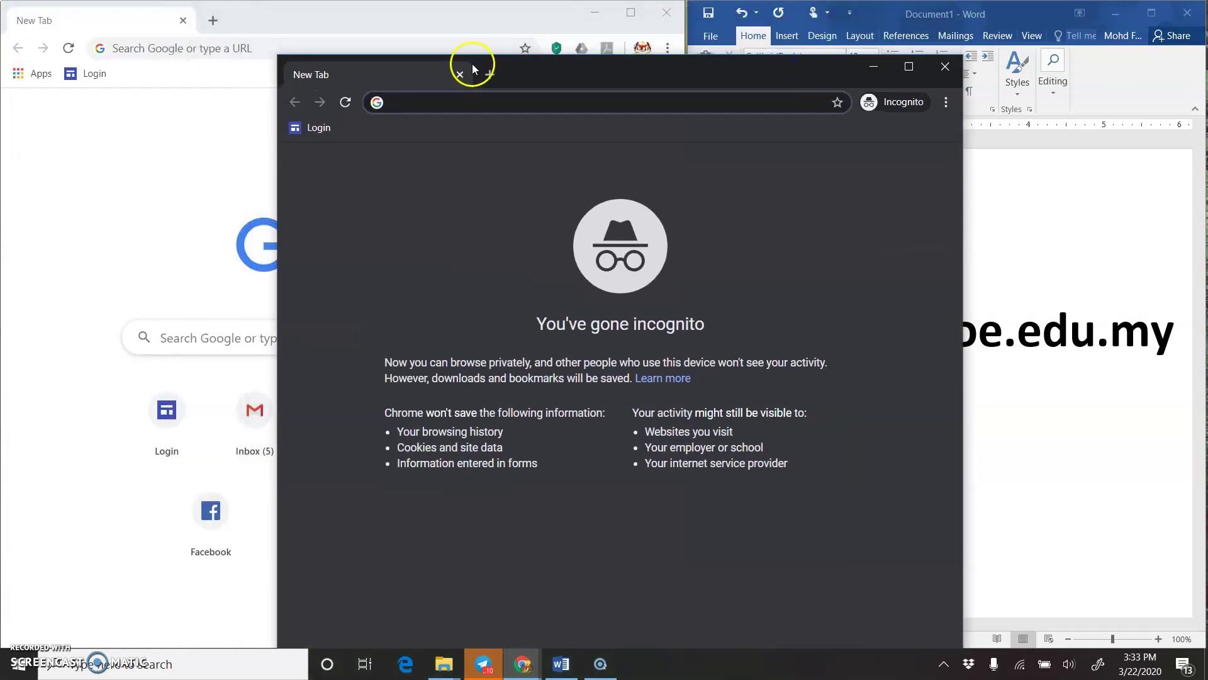
{"action": "left_click", "coordinate": [388, 25]}
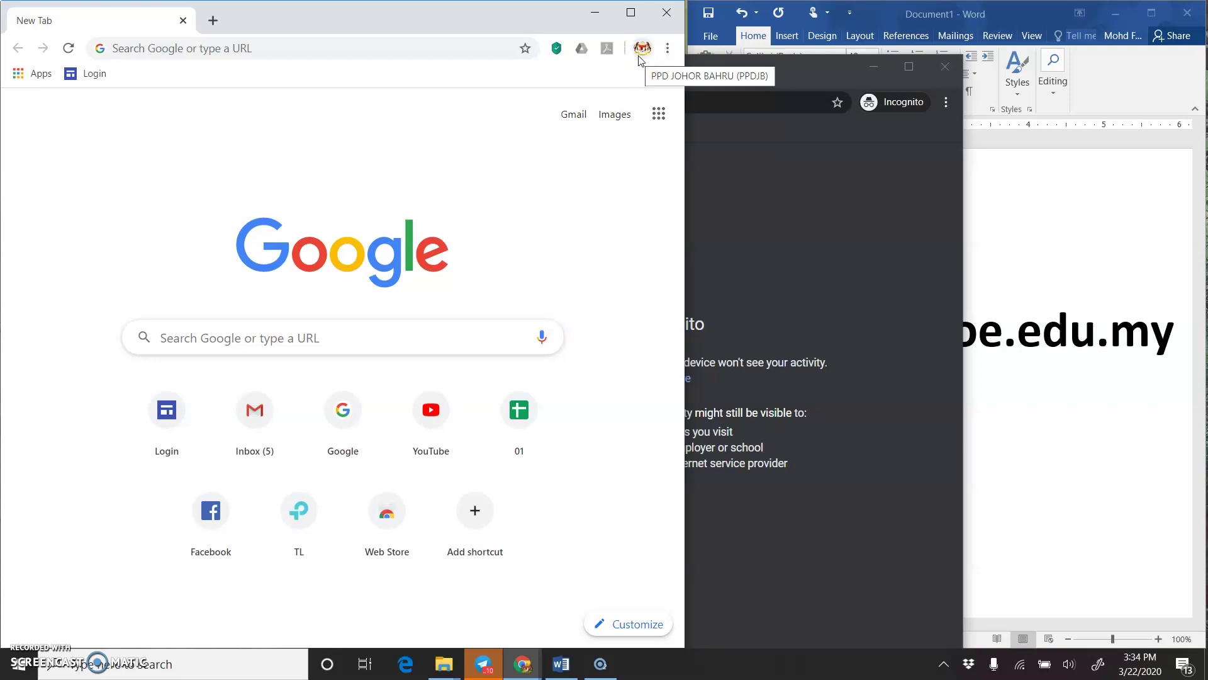
{"action": "left_click_drag", "start_coordinate": [707, 73], "coordinate": [428, 16]}
{"action": "left_click", "coordinate": [182, 55]}
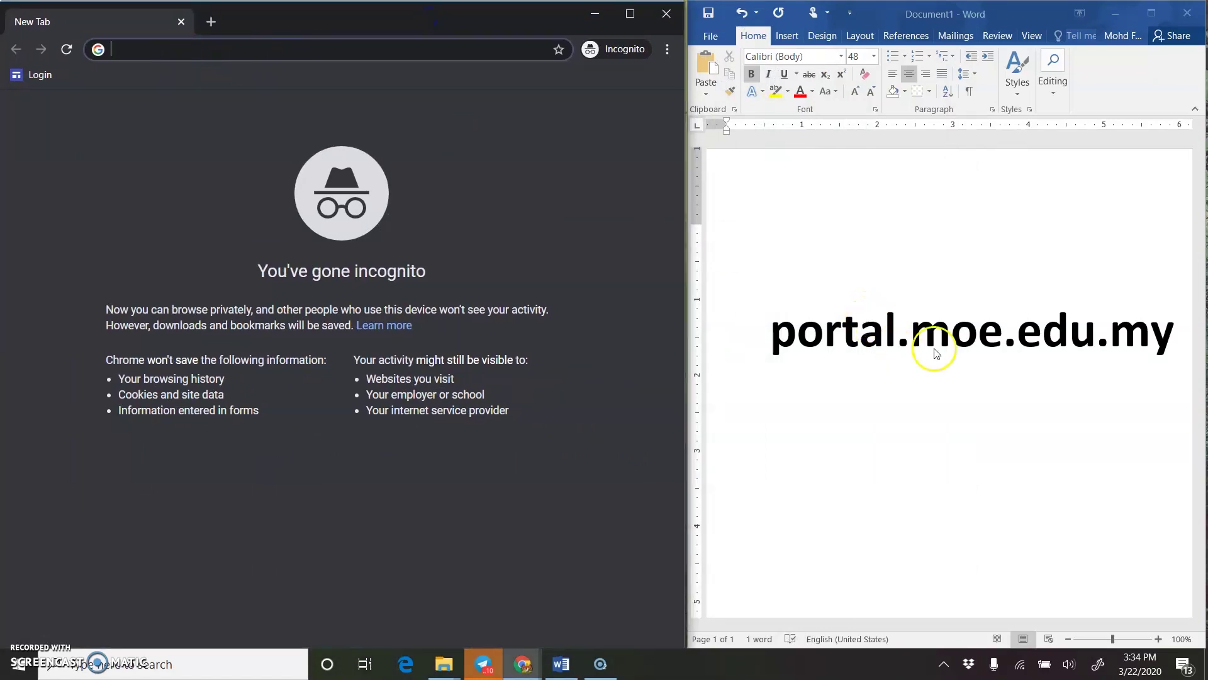
Load portal.moe.edu.my in the incognito window and maximize the window.
{"action": "left_click", "coordinate": [114, 45]}
{"action": "left_click", "coordinate": [135, 47]}
{"action": "type", "text": "port"}
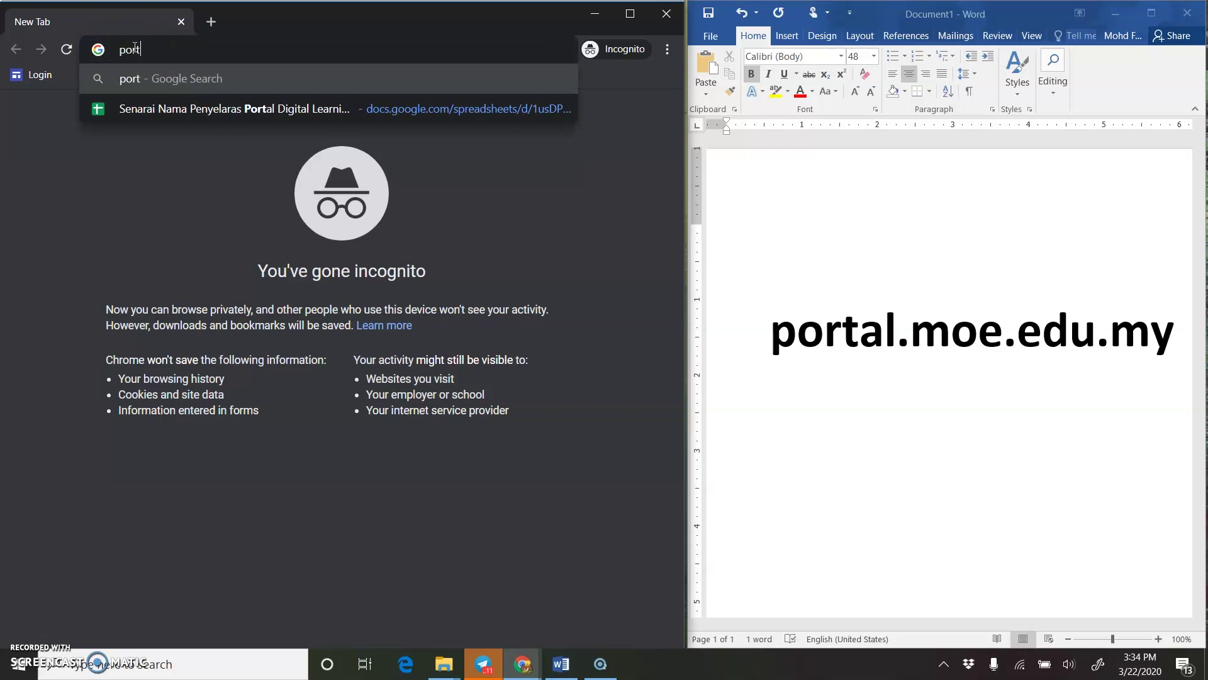
{"action": "type", "text": "al"}
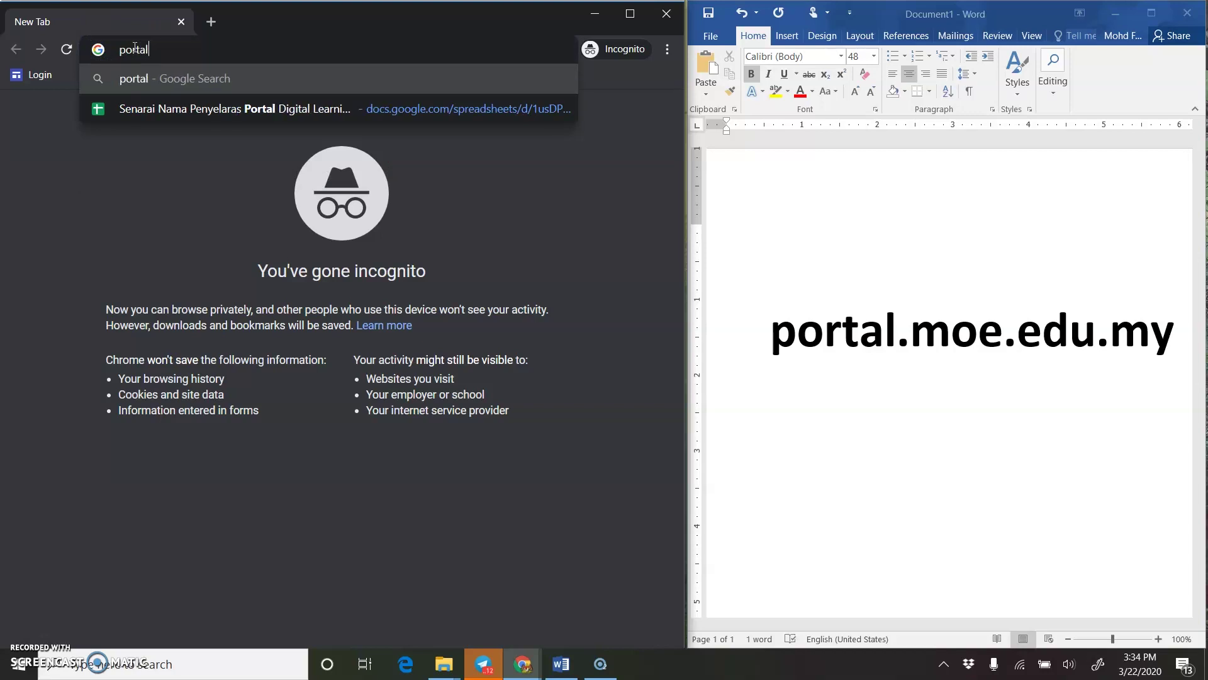
{"action": "type", "text": ".moe"}
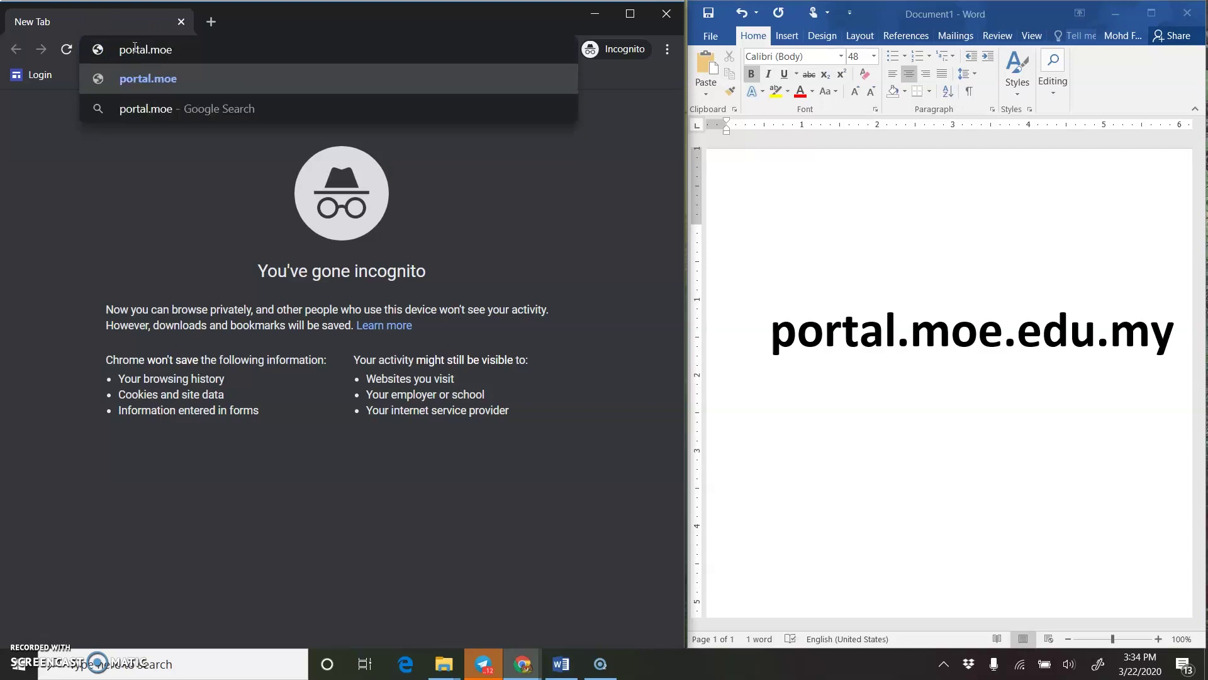
{"action": "type", "text": ".edu.my"}
{"action": "key", "text": "Return"}
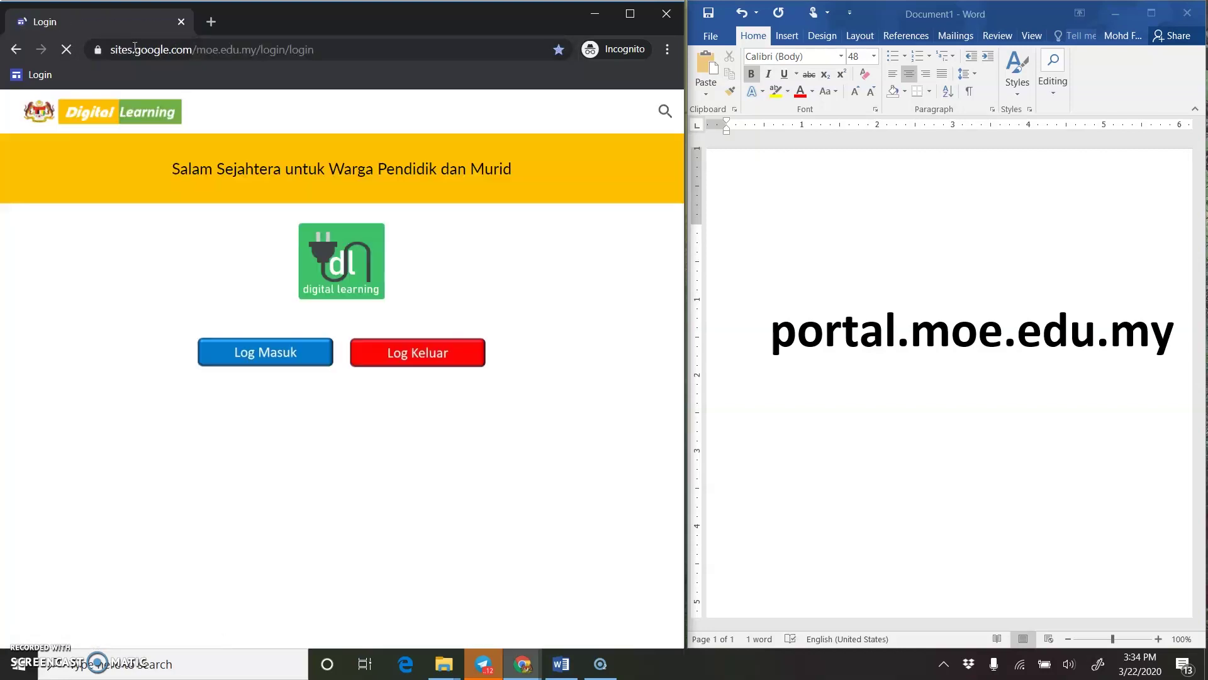
{"action": "left_click", "coordinate": [630, 15]}
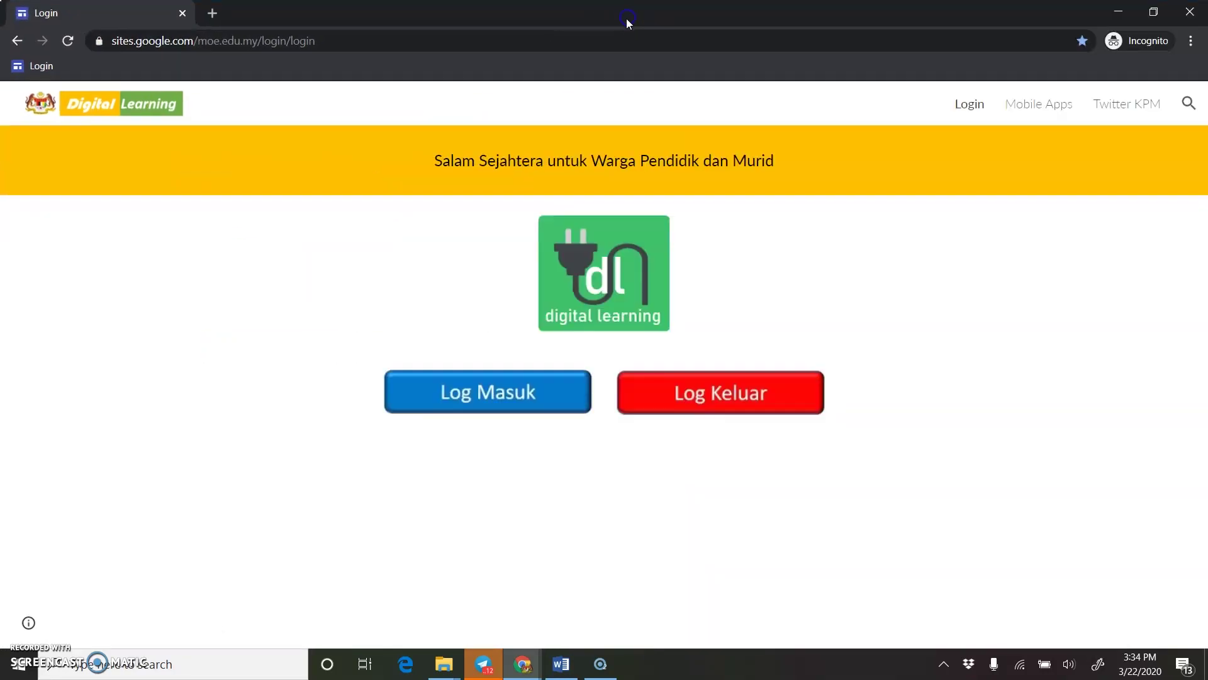
Log in to the Digital Learning portal by entering the Google account's e-mail and password.
{"action": "left_click", "coordinate": [476, 395]}
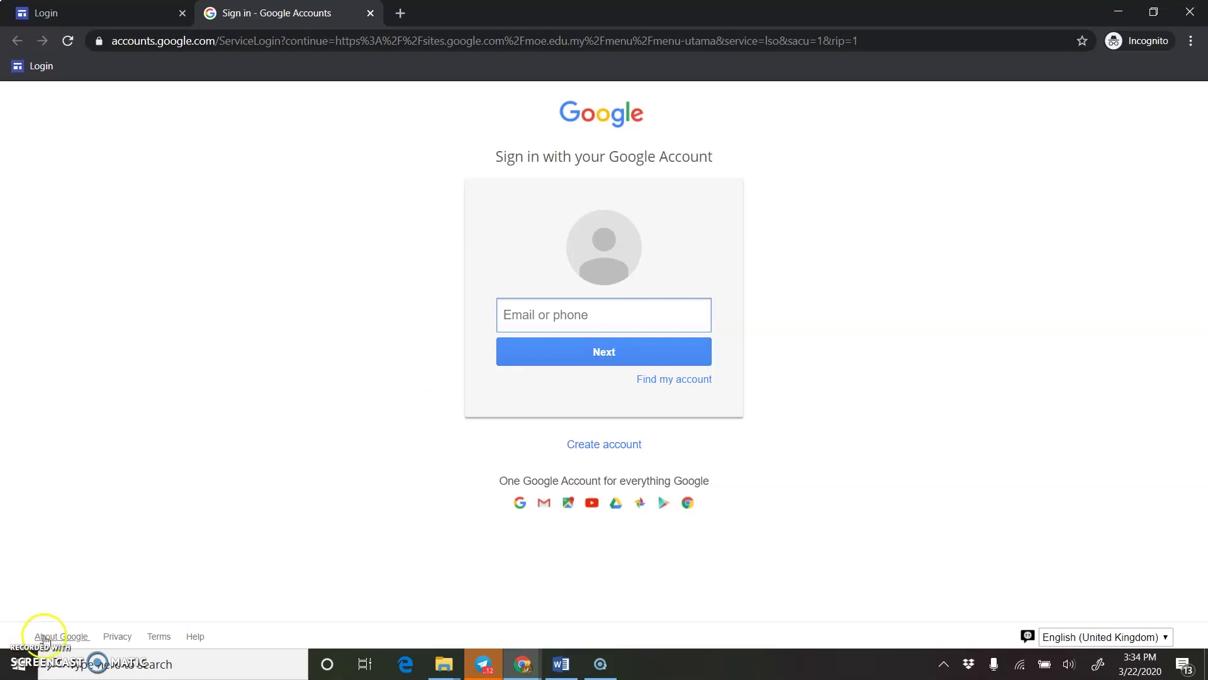
{"action": "right_click", "coordinate": [526, 318]}
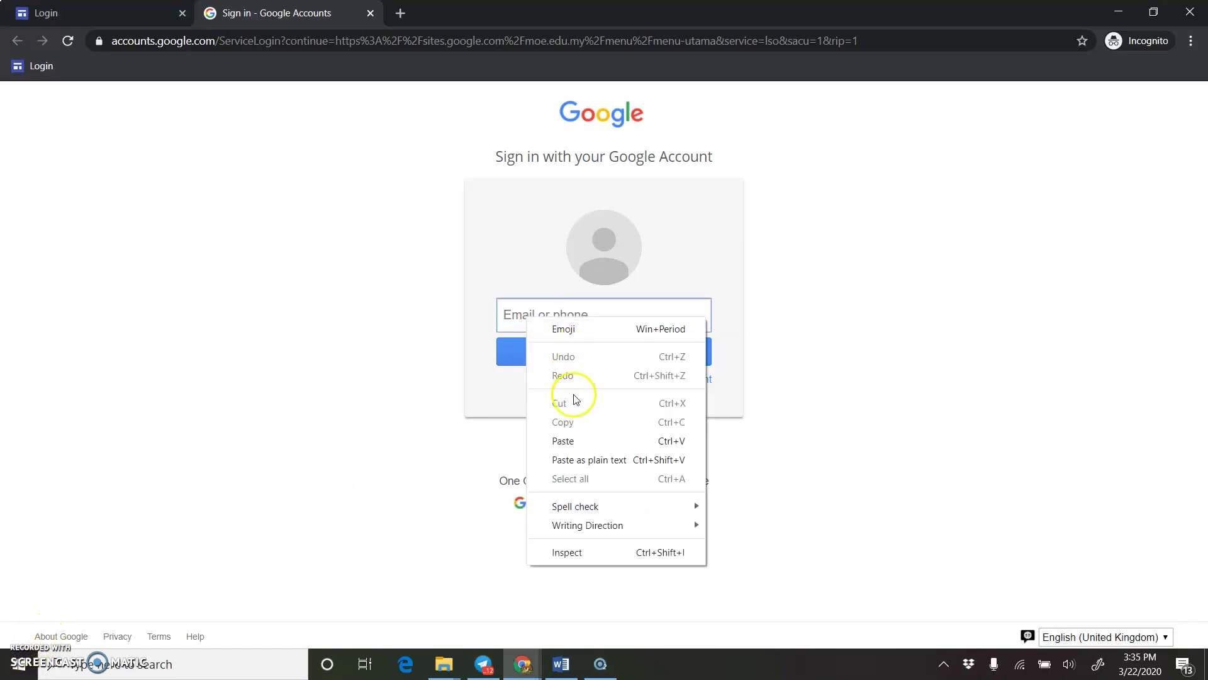
{"action": "left_click", "coordinate": [506, 319]}
{"action": "key", "text": "ctrl+v"}
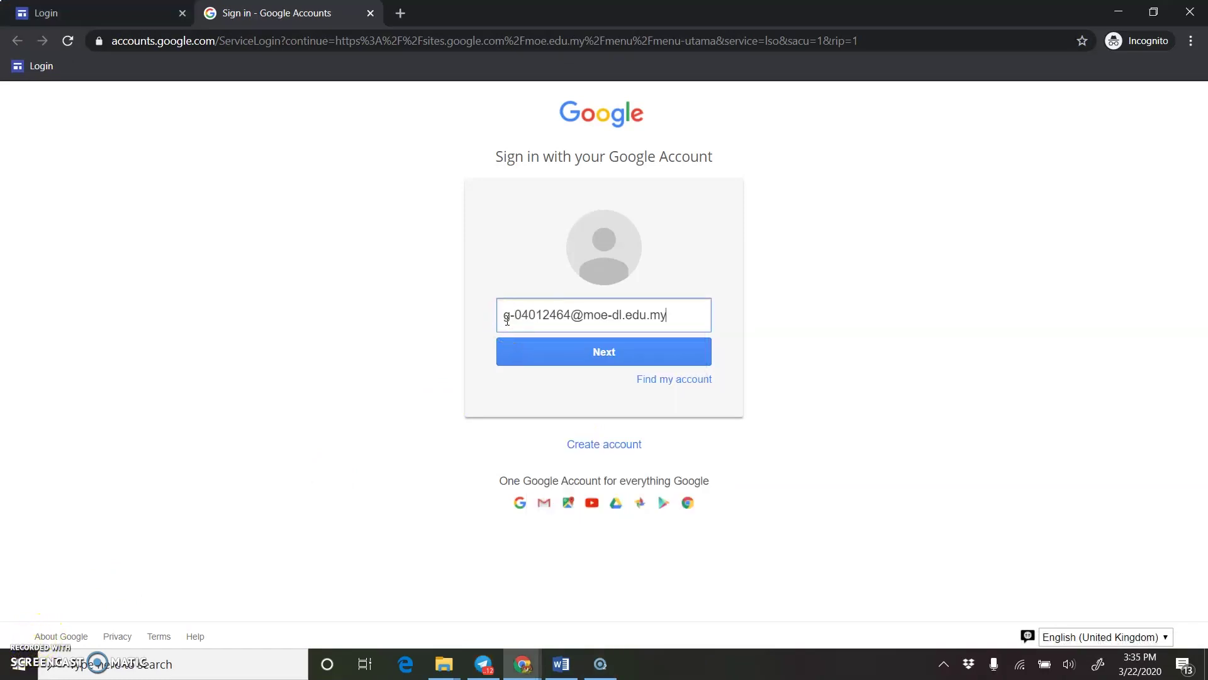
{"action": "left_click", "coordinate": [589, 351]}
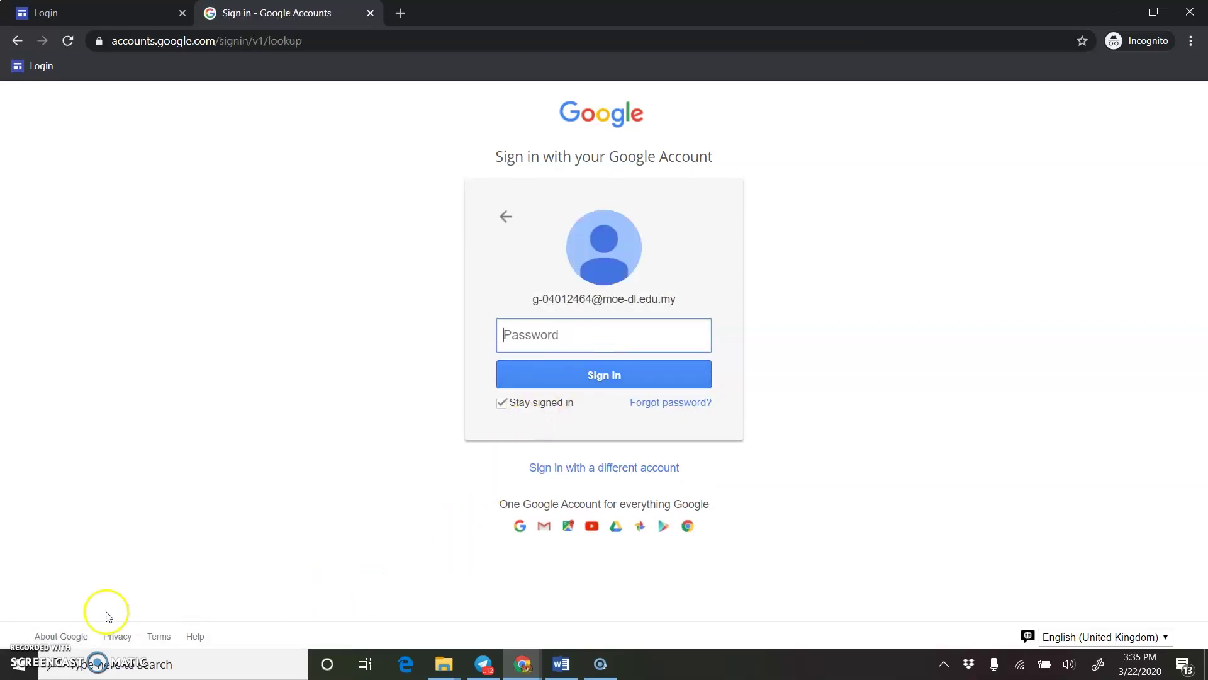
{"action": "key", "text": "ctrl+v"}
{"action": "left_click", "coordinate": [549, 376]}
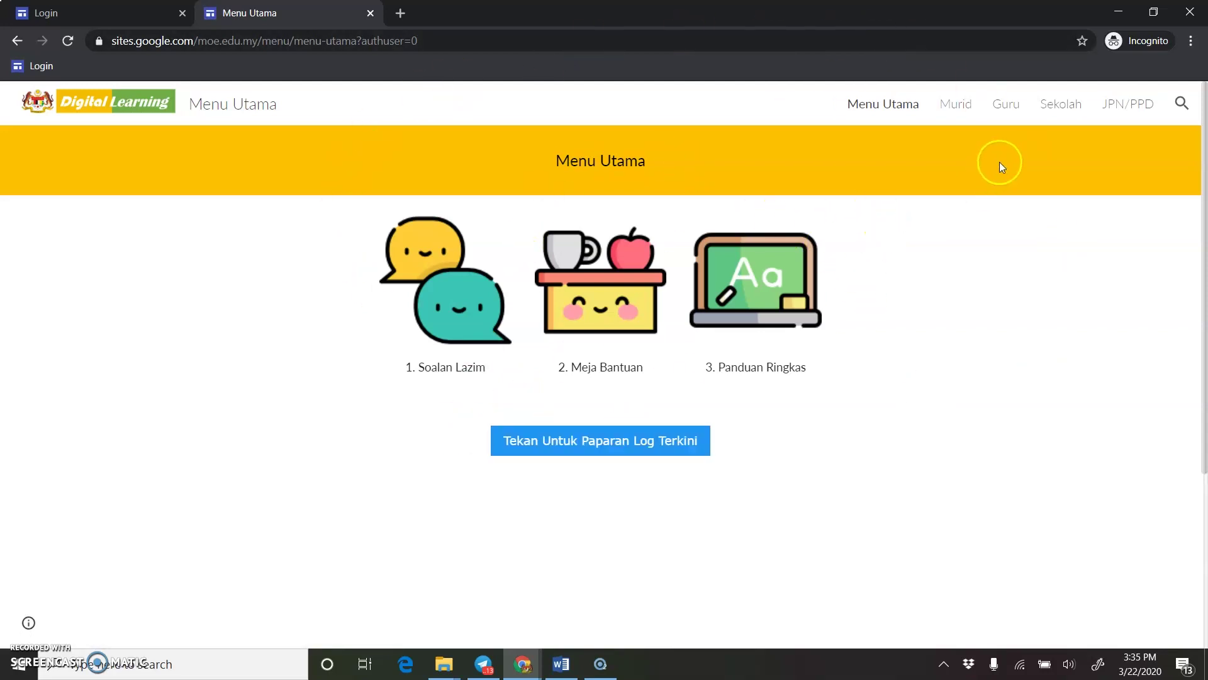
Open Google Classroom from the Aktiviti page of the portal's Guru menu.
{"action": "left_click", "coordinate": [1000, 109]}
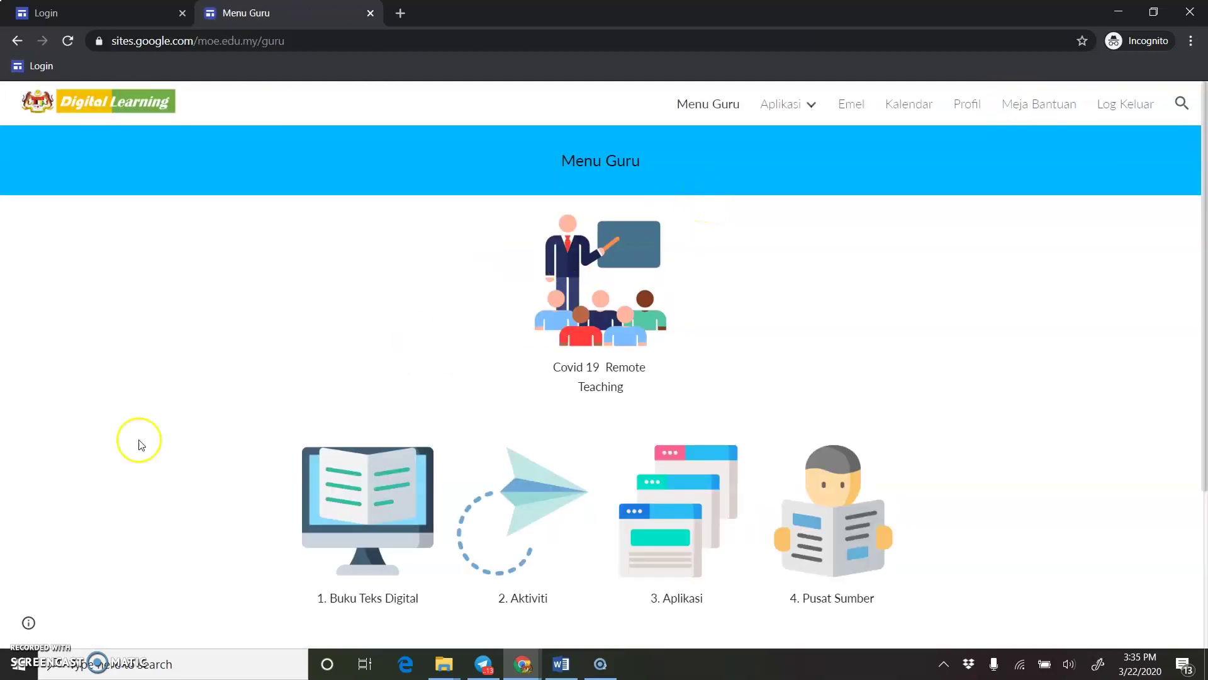
{"action": "scroll", "coordinate": [456, 432], "scroll_direction": "down", "scroll_amount": 3}
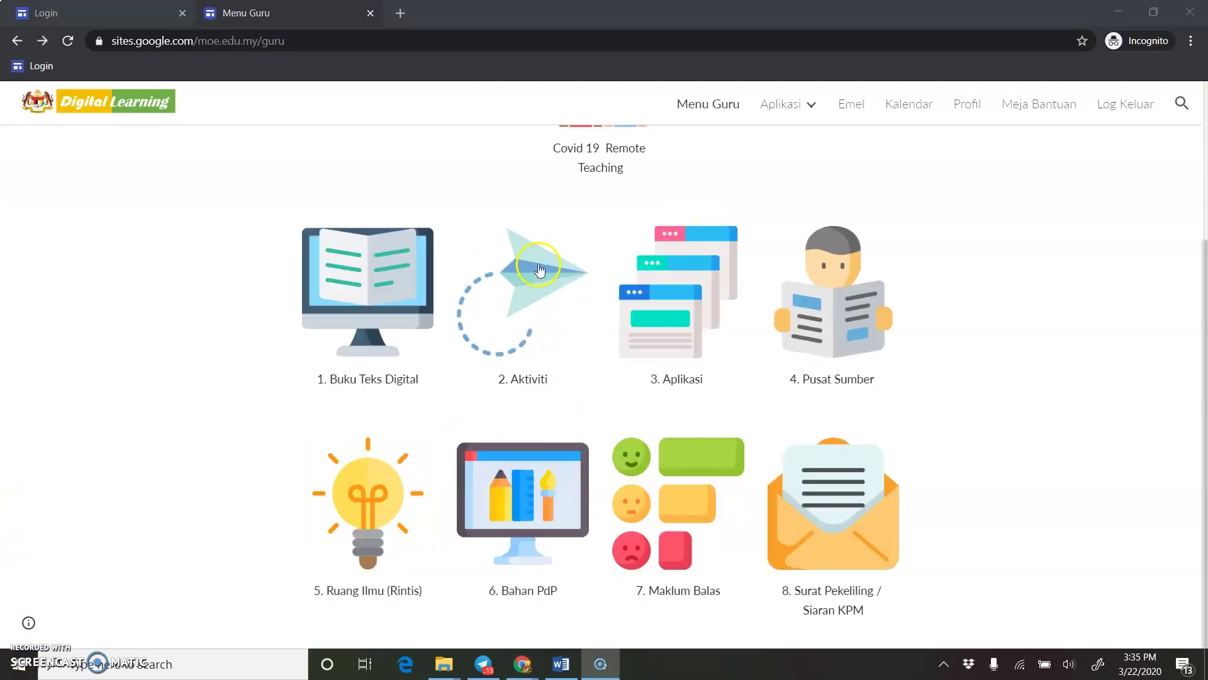
{"action": "left_click", "coordinate": [518, 280]}
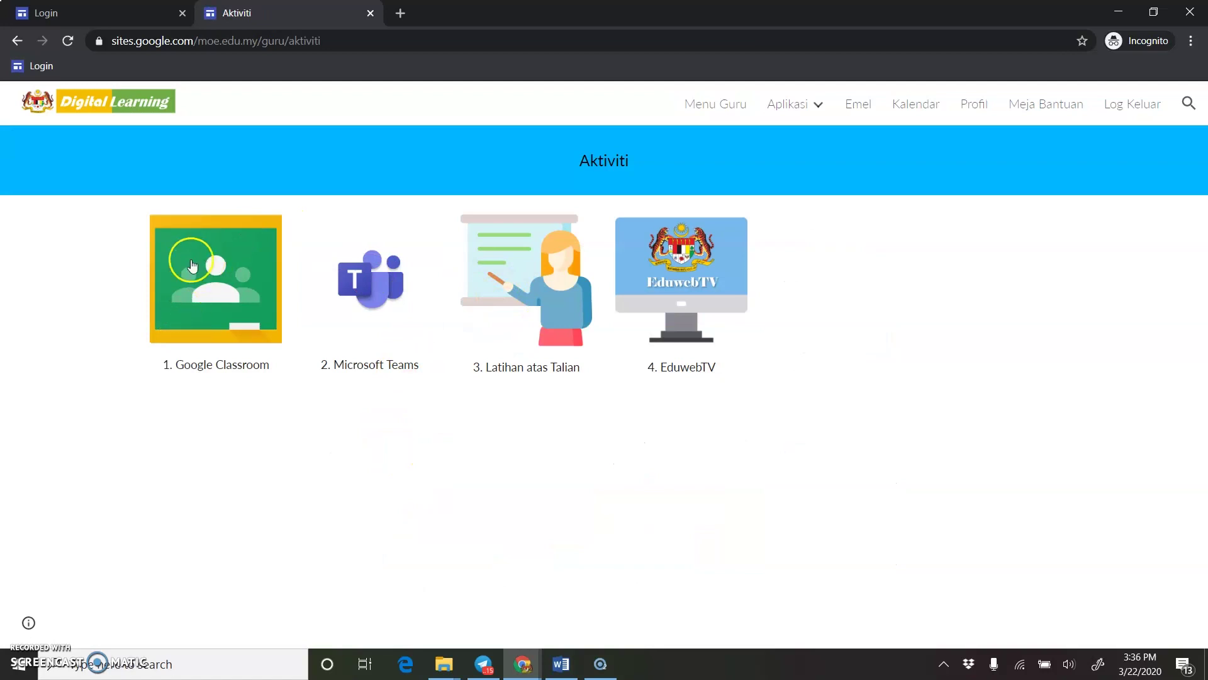
{"action": "left_click", "coordinate": [214, 281]}
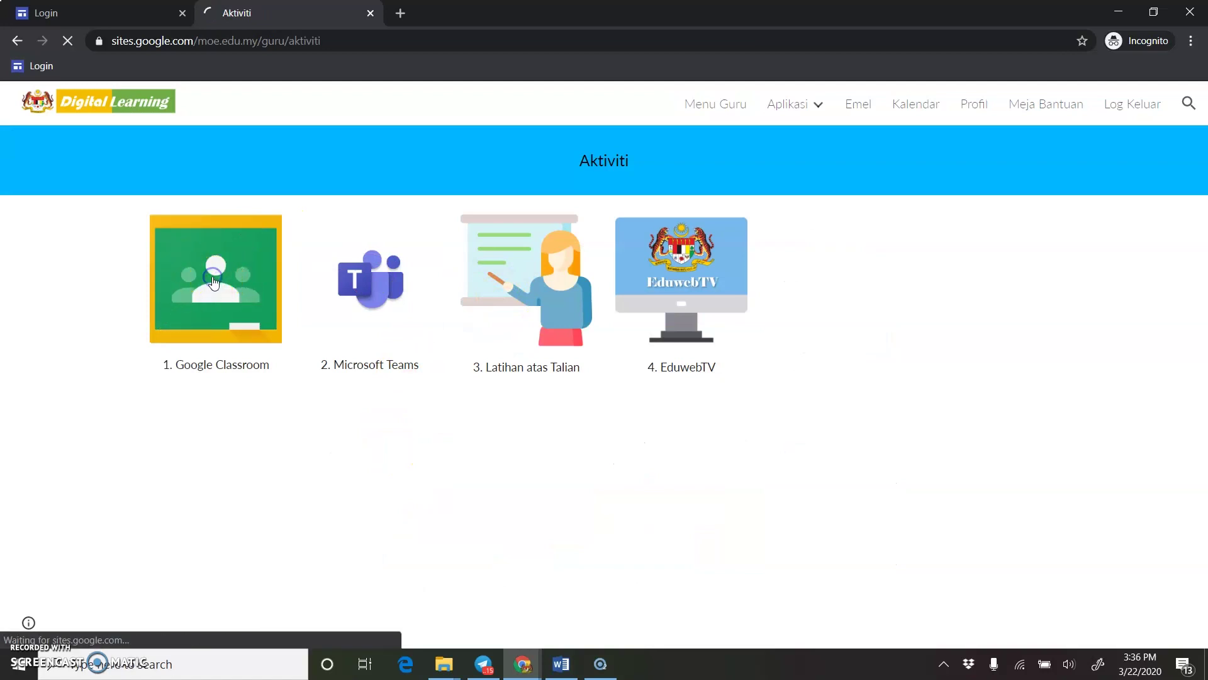
{"action": "left_click", "coordinate": [473, 421]}
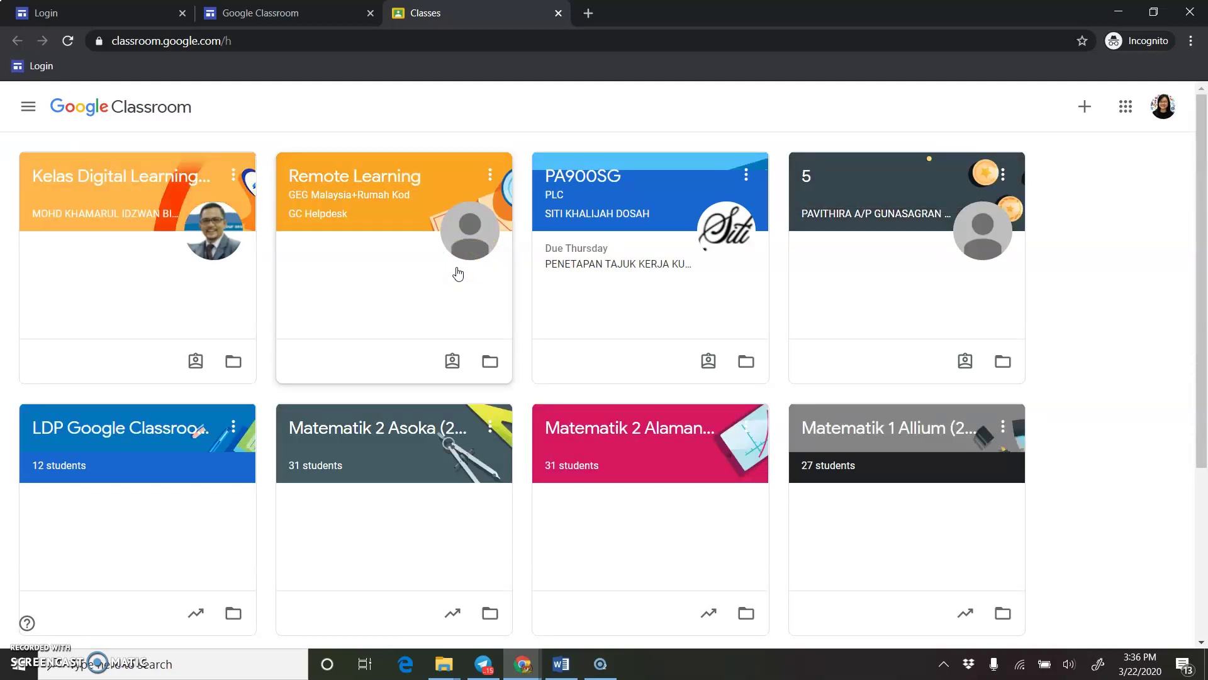
{"action": "left_click", "coordinate": [399, 285]}
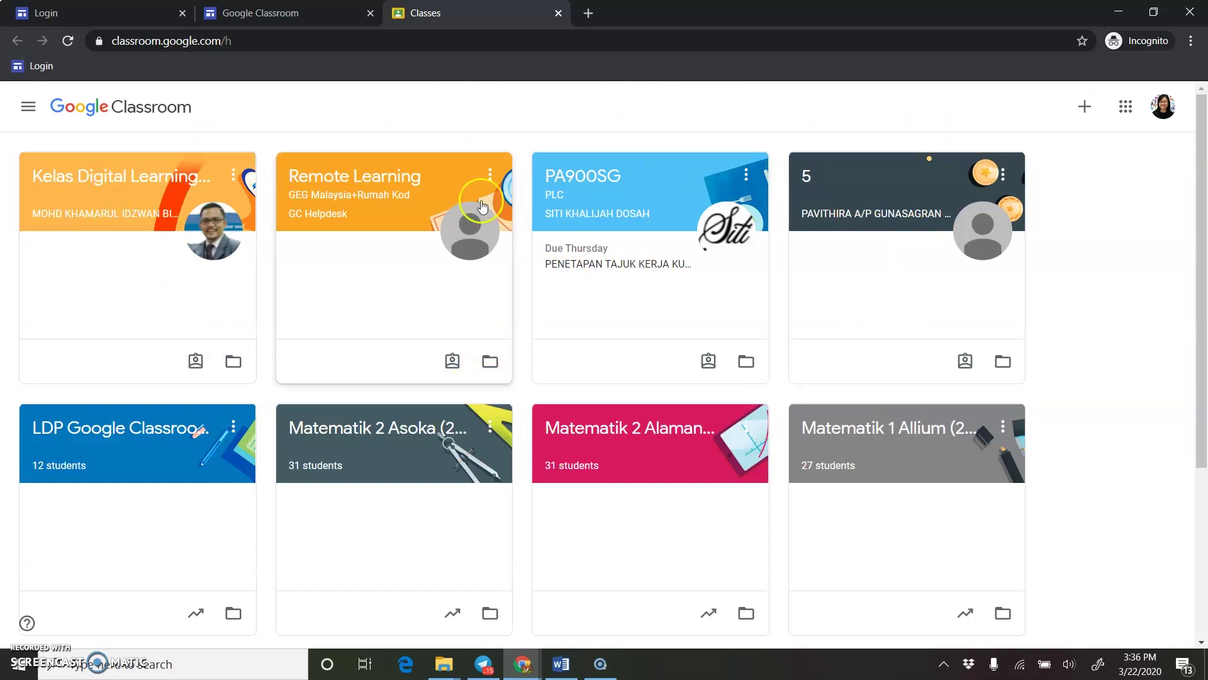
Start creating a new class and name it 3 UTM (MATEMATIK).
{"action": "left_click", "coordinate": [1086, 109]}
{"action": "left_click", "coordinate": [1047, 161]}
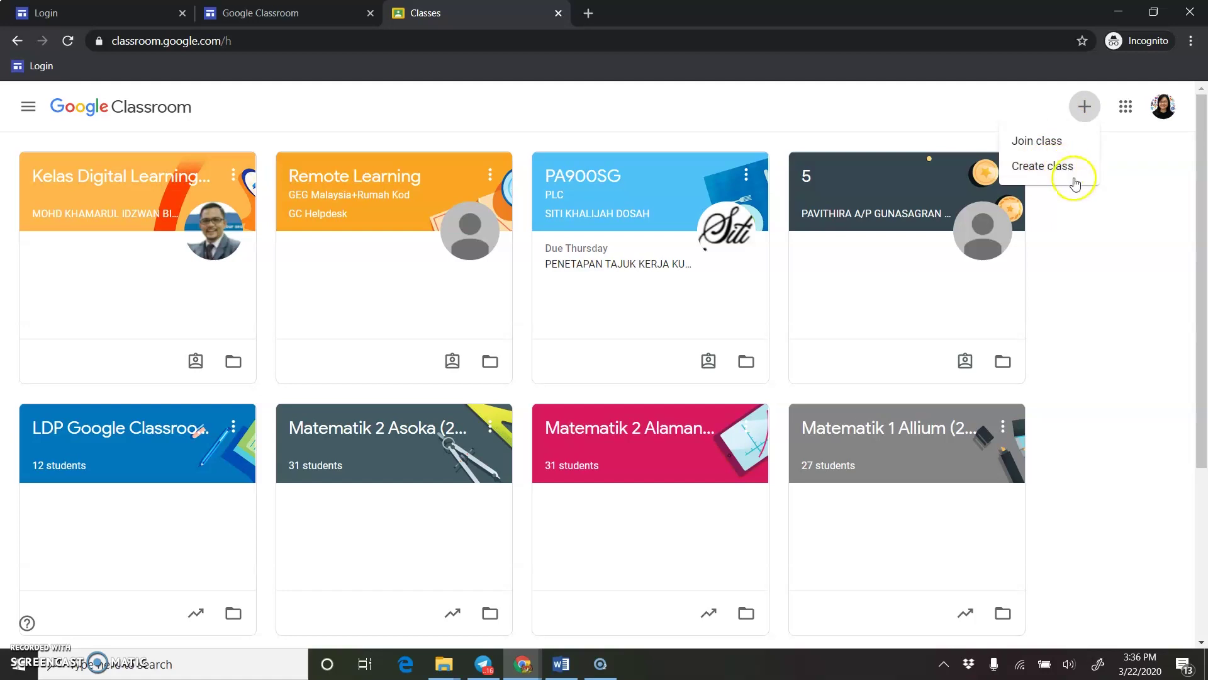
{"action": "left_click", "coordinate": [1043, 167]}
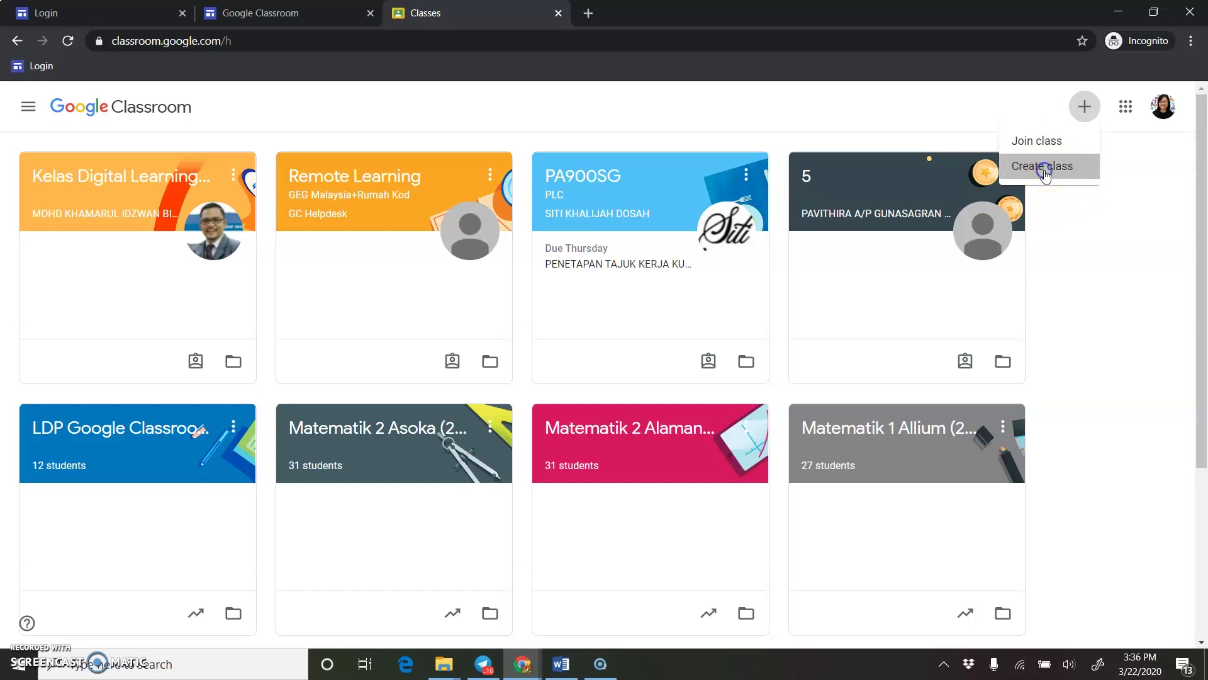
{"action": "left_click", "coordinate": [483, 277]}
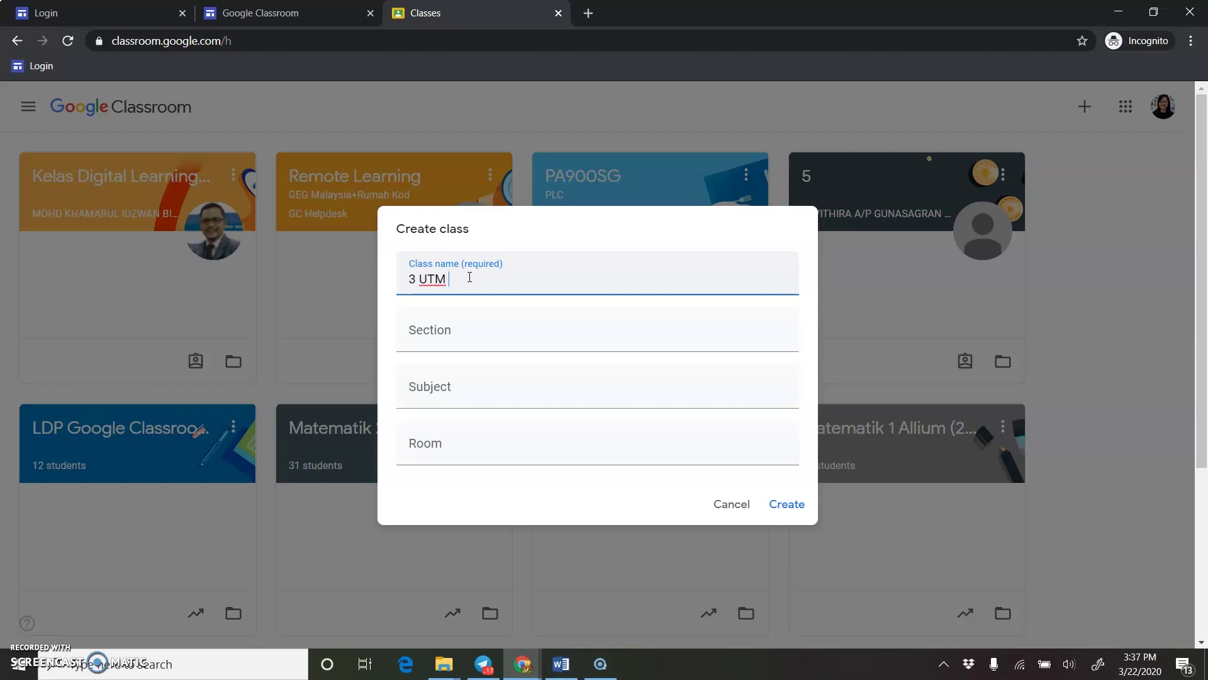
{"action": "left_click", "coordinate": [499, 279]}
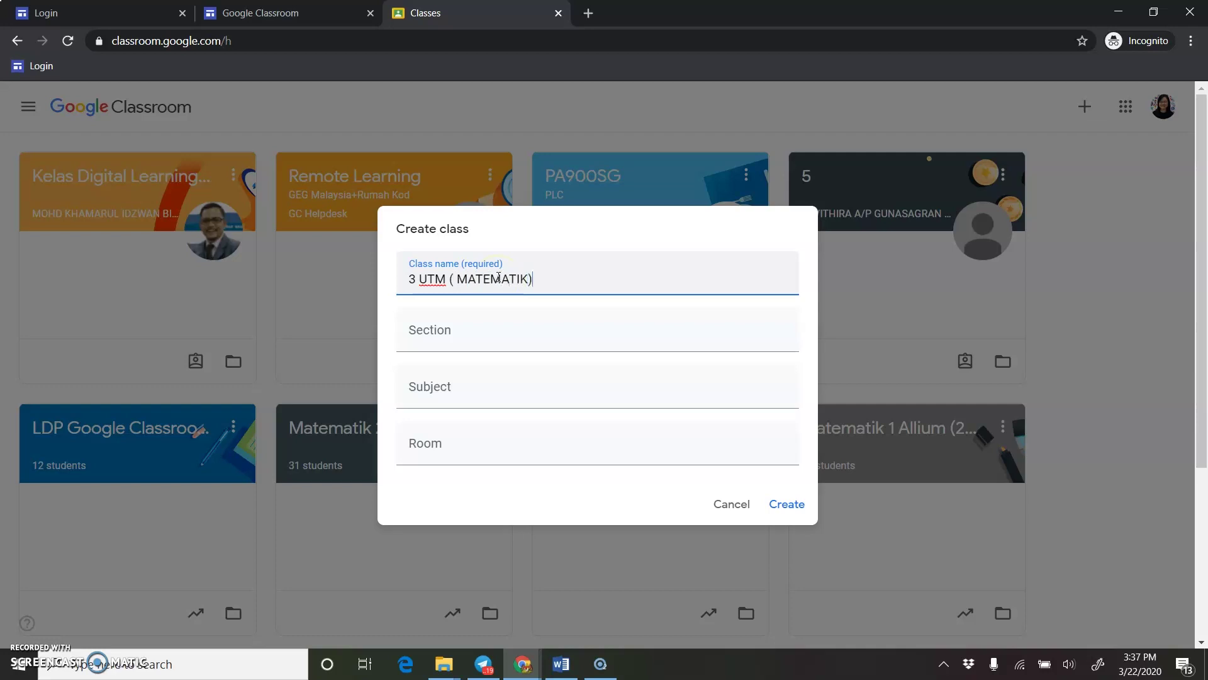
{"action": "left_click", "coordinate": [461, 281]}
{"action": "key", "text": "BackSpace"}
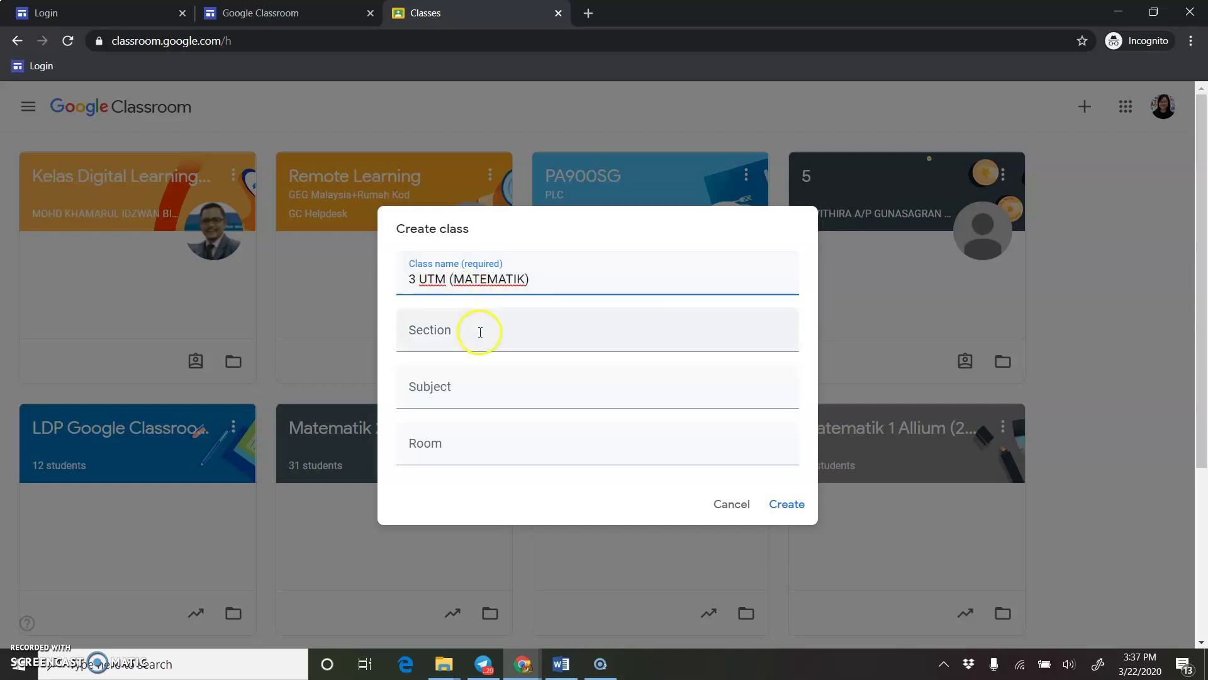
Set the subject to MATEMATIK and create the class.
{"action": "left_click", "coordinate": [451, 388]}
{"action": "type", "text": "MATEMATIK"}
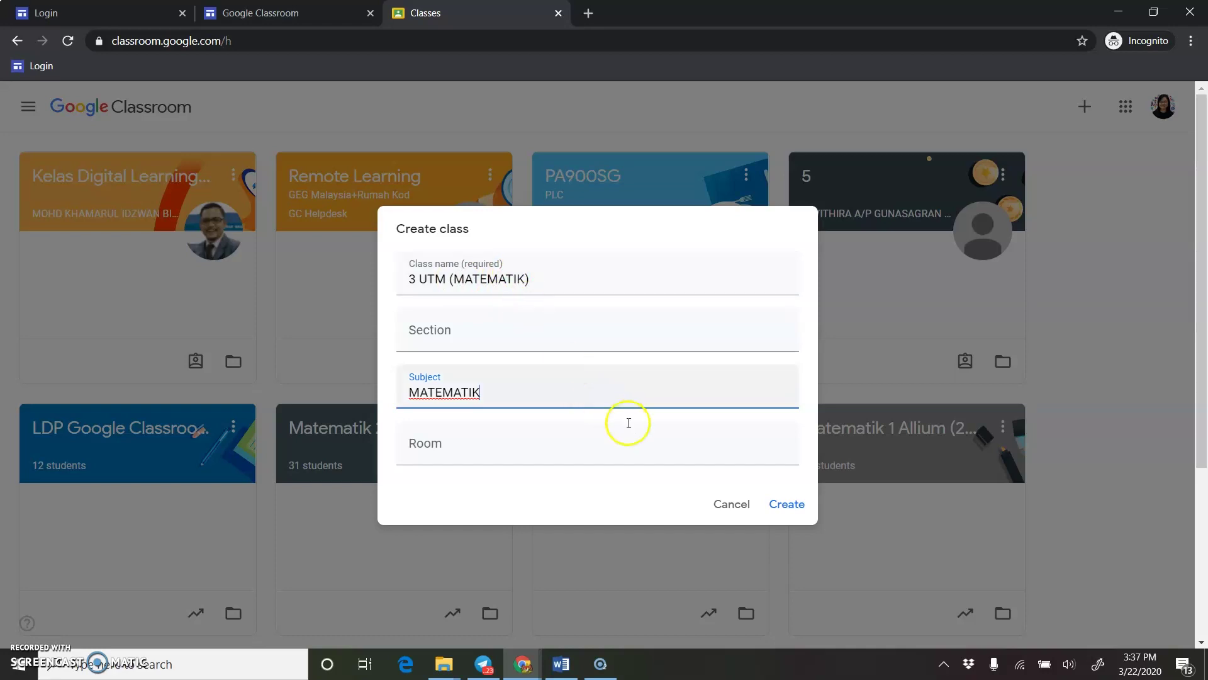
{"action": "left_click", "coordinate": [778, 504]}
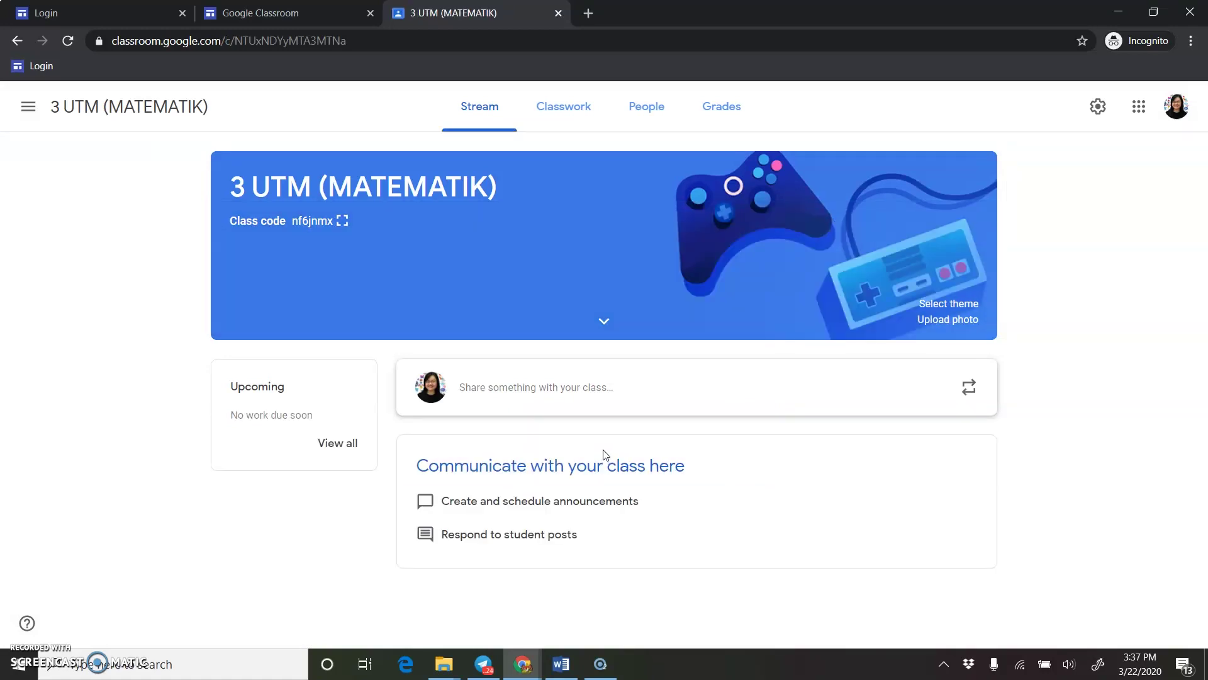
Display the enlarged class code of 3 UTM (MATEMATIK) and copy it.
{"action": "left_click", "coordinate": [343, 221]}
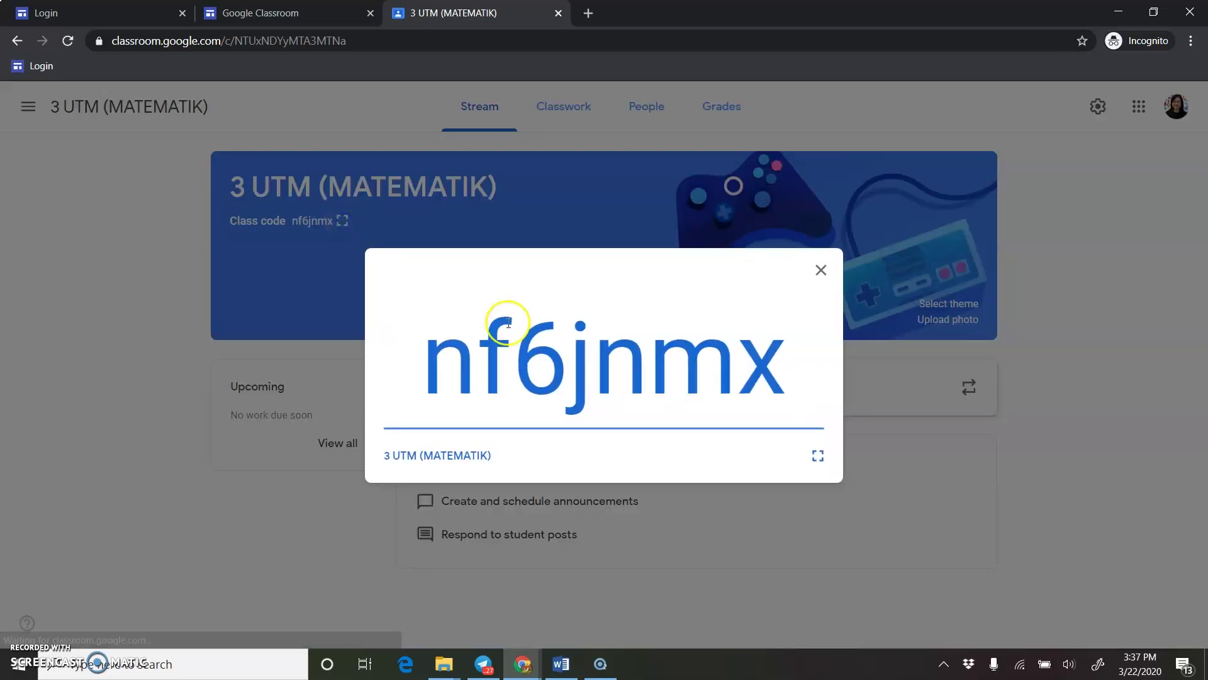
{"action": "left_click_drag", "start_coordinate": [418, 343], "coordinate": [809, 352]}
{"action": "right_click", "coordinate": [718, 356]}
{"action": "left_click", "coordinate": [737, 371]}
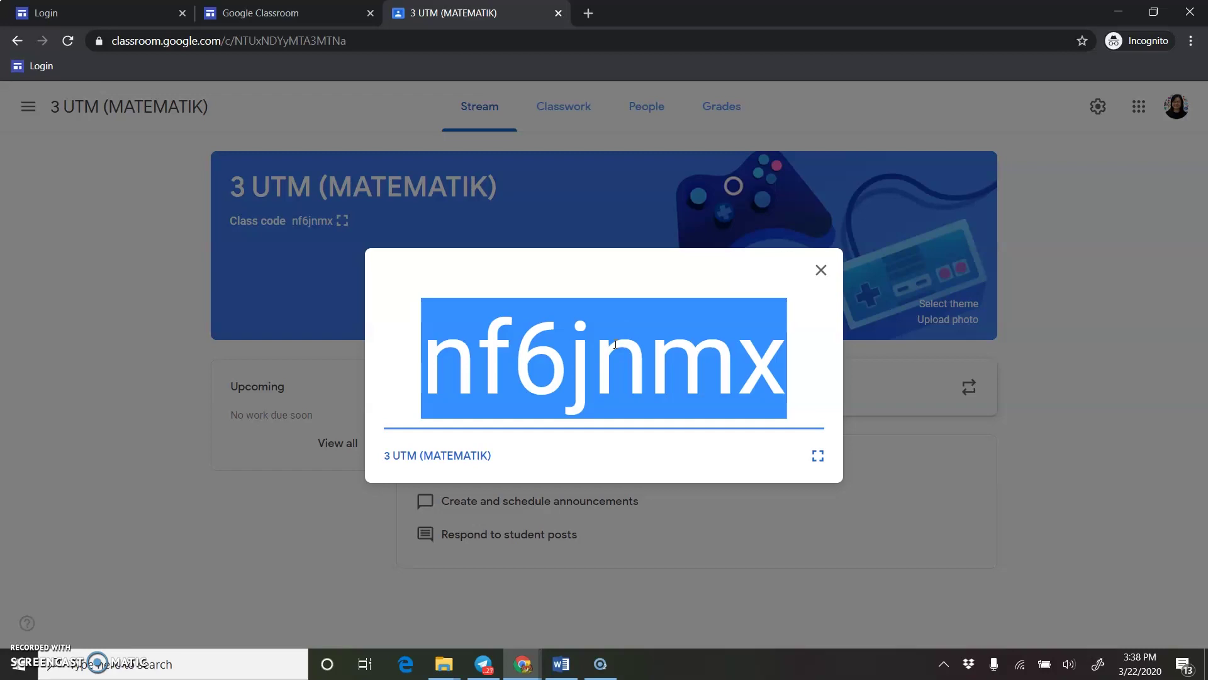
{"action": "left_click", "coordinate": [662, 362]}
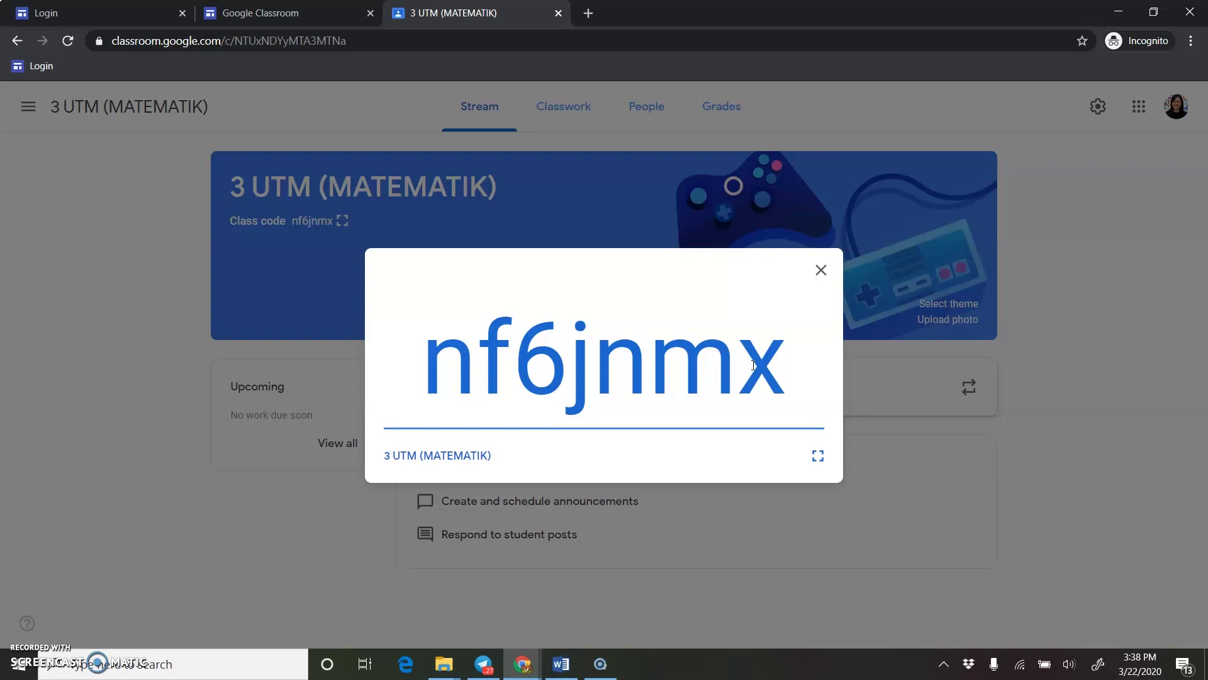
{"action": "key", "text": "Escape"}
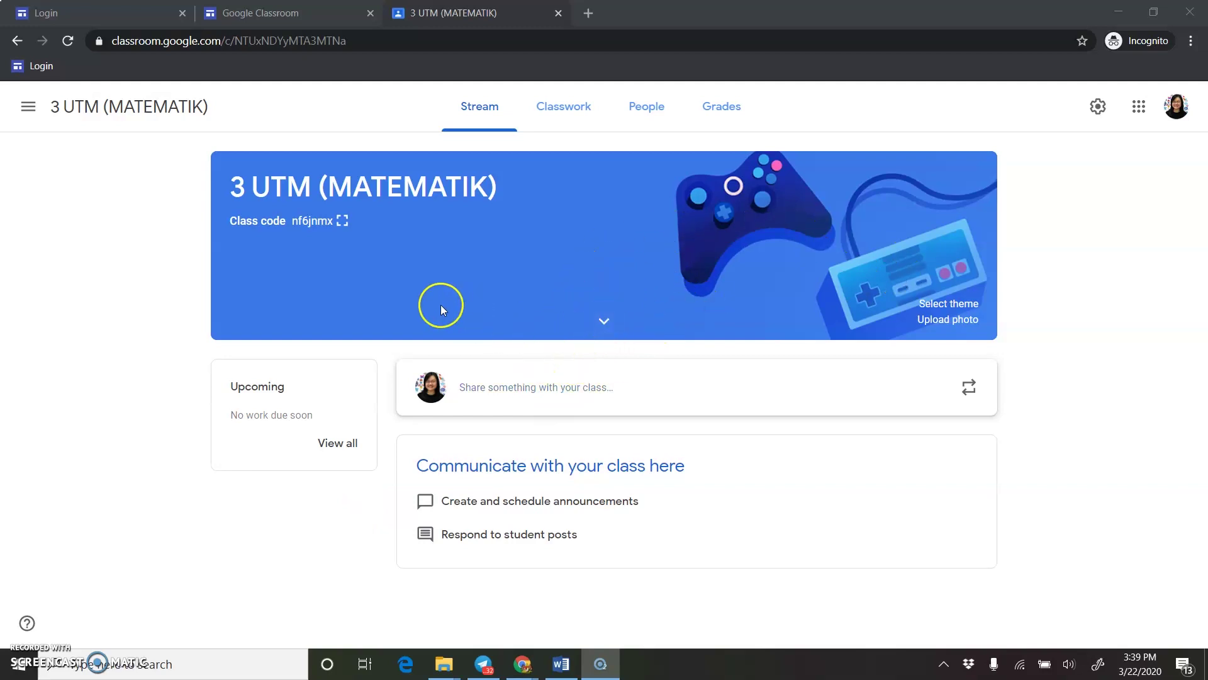
Return to the classes overview and start creating another class named 3 UPM (MATEMATIK).
{"action": "left_click", "coordinate": [28, 106]}
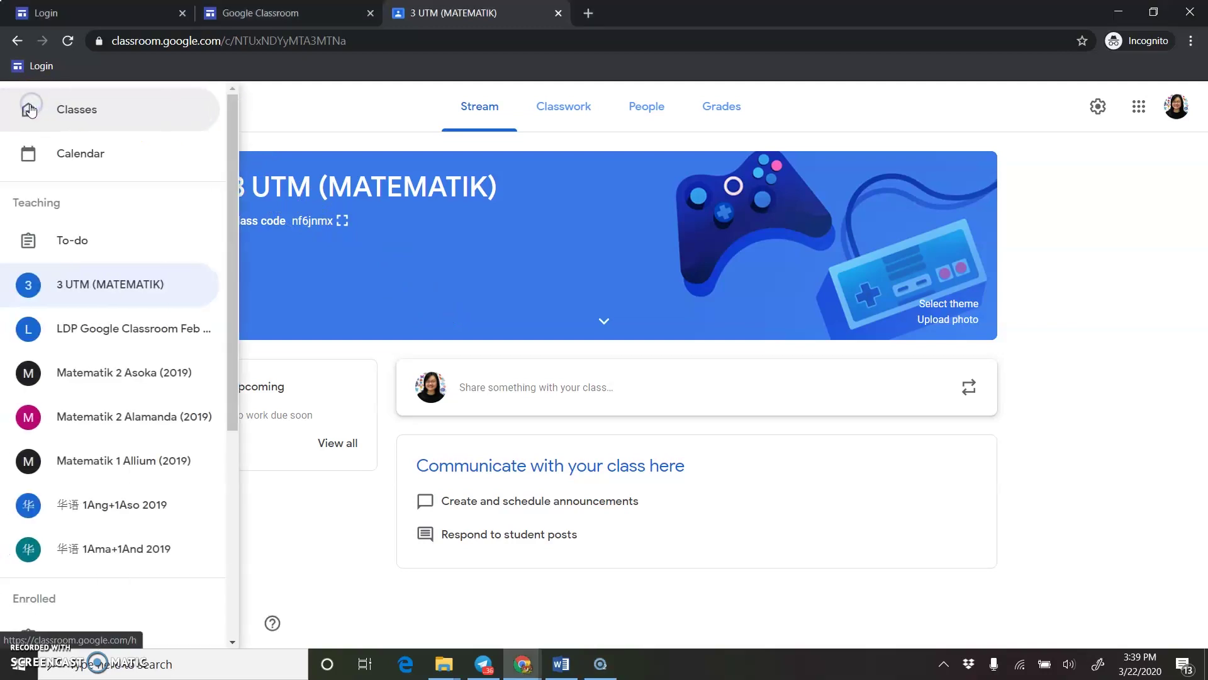
{"action": "left_click", "coordinate": [83, 117]}
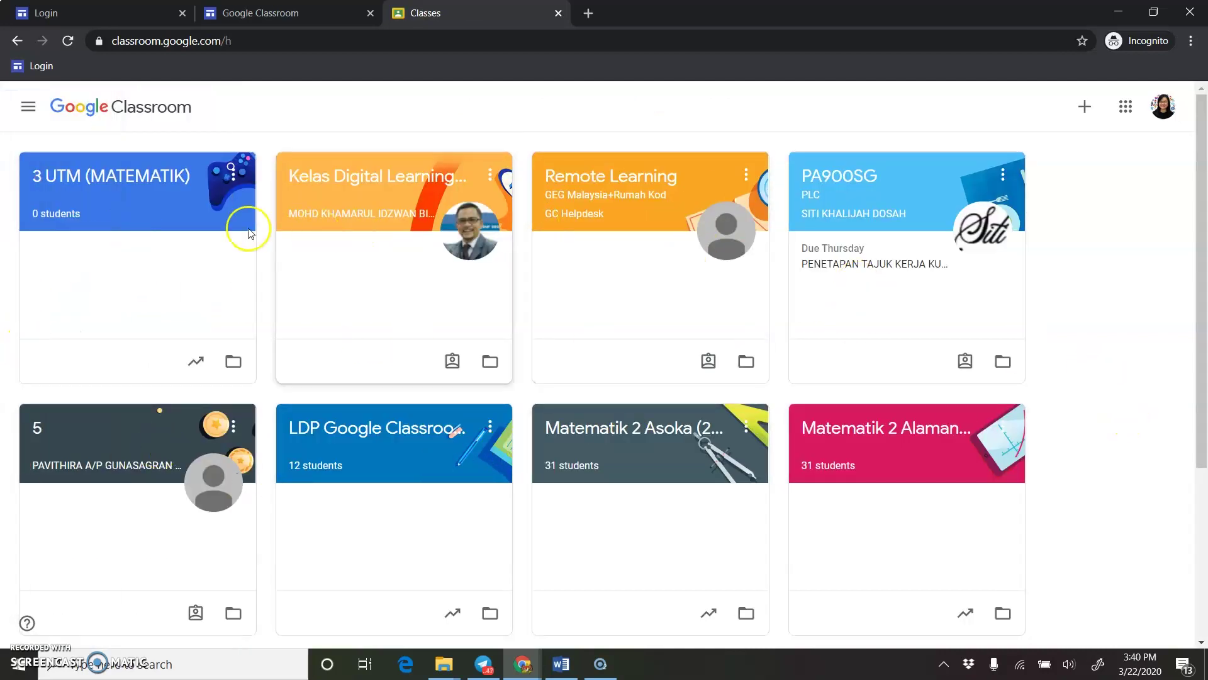
{"action": "left_click", "coordinate": [1084, 104]}
{"action": "left_click", "coordinate": [1042, 166]}
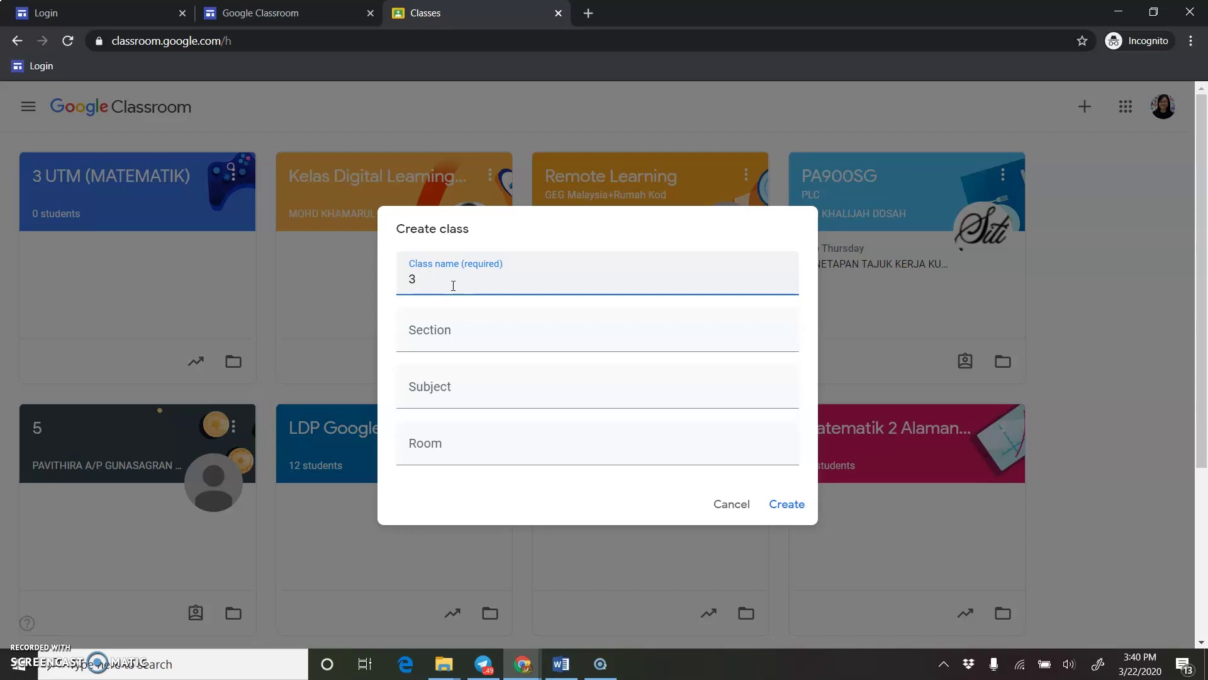
{"action": "key", "text": "BackSpace"}
{"action": "key", "text": "BackSpace"}
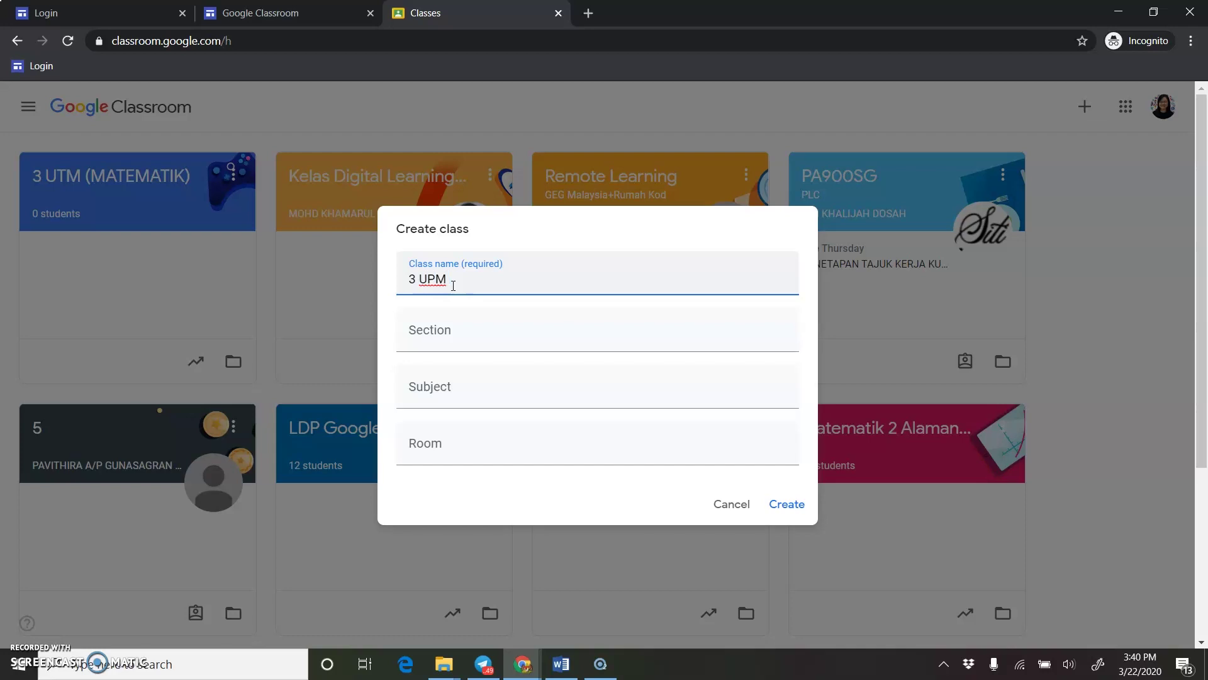
{"action": "type", "text": "MATEMATIK)"}
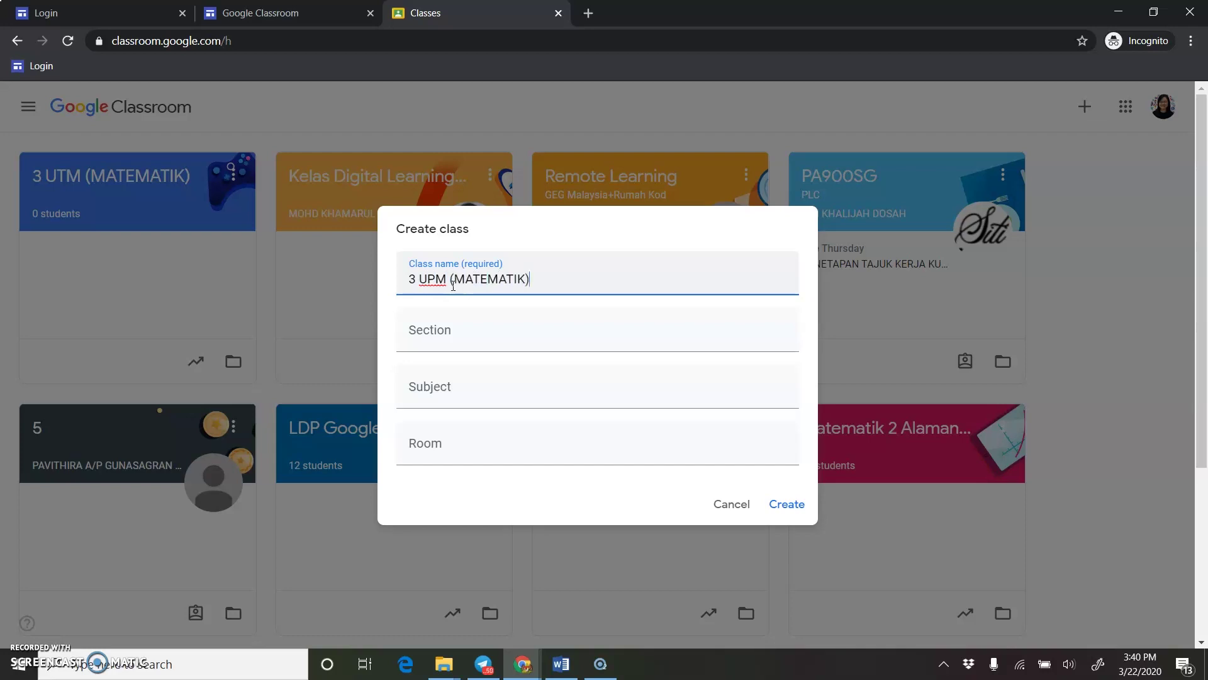
Set the new class's subject to MATEMATIK and create the 3 UPM (MATEMATIK) class.
{"action": "left_click", "coordinate": [490, 380]}
{"action": "type", "text": "MATEMATIK"}
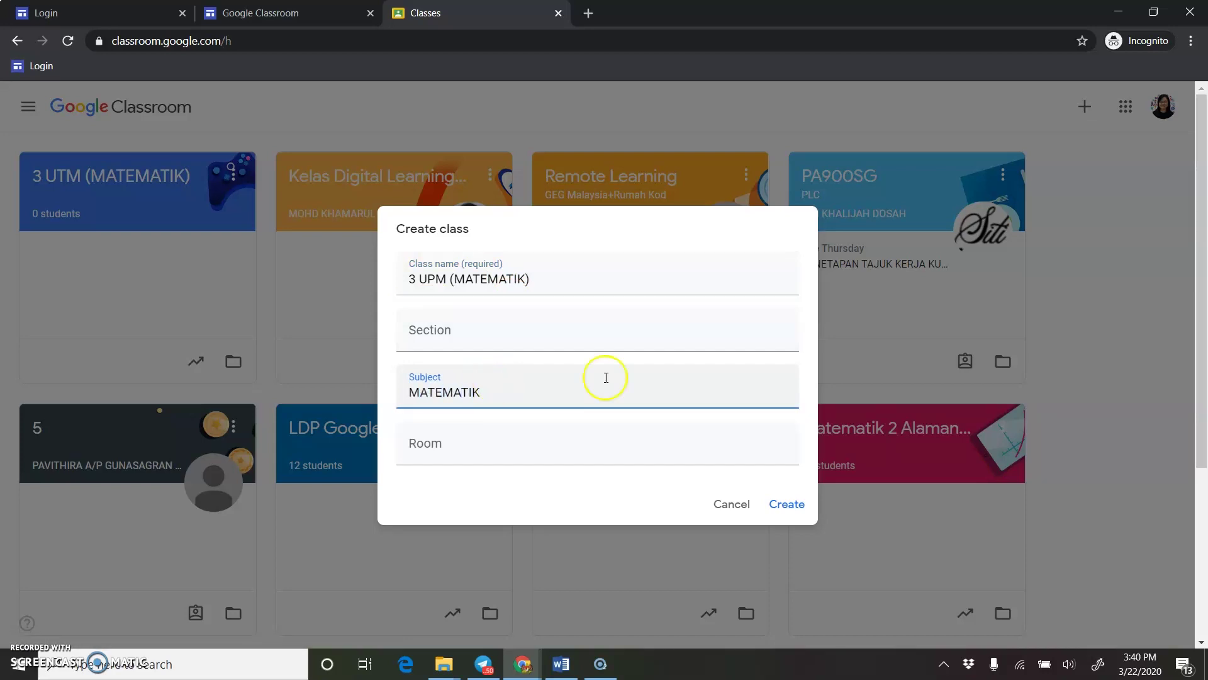
{"action": "left_click", "coordinate": [778, 504]}
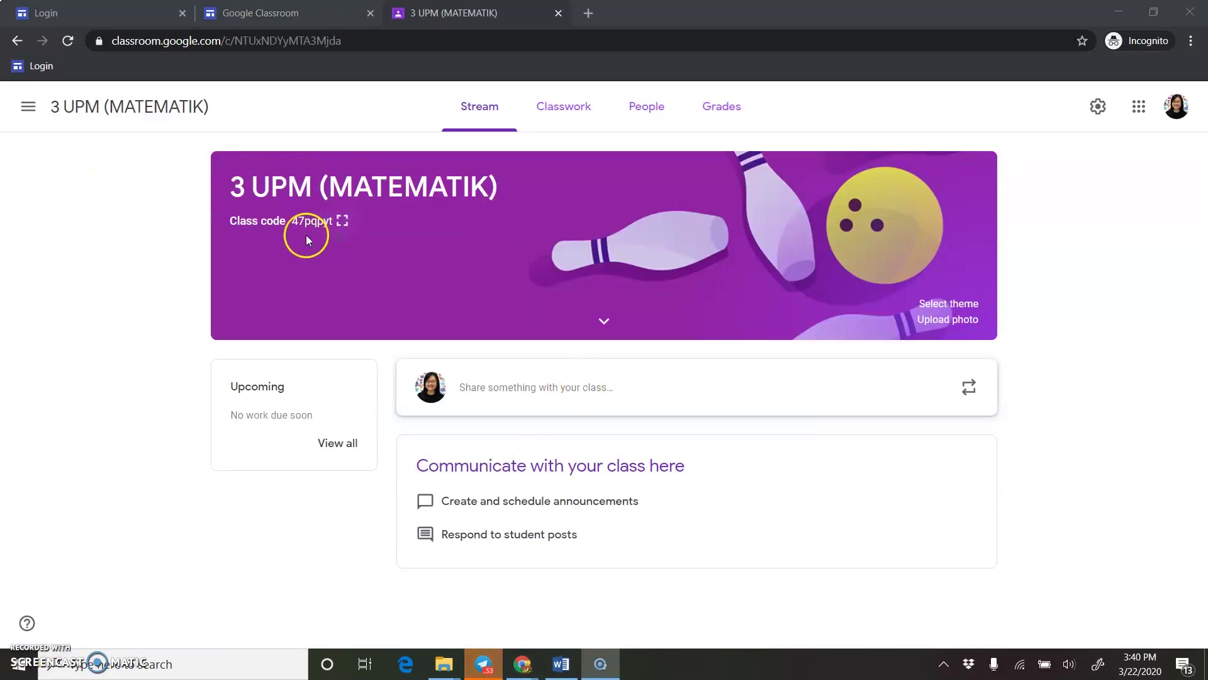
Display the enlarged class code of 3 UPM (MATEMATIK) and close it again.
{"action": "left_click", "coordinate": [342, 220]}
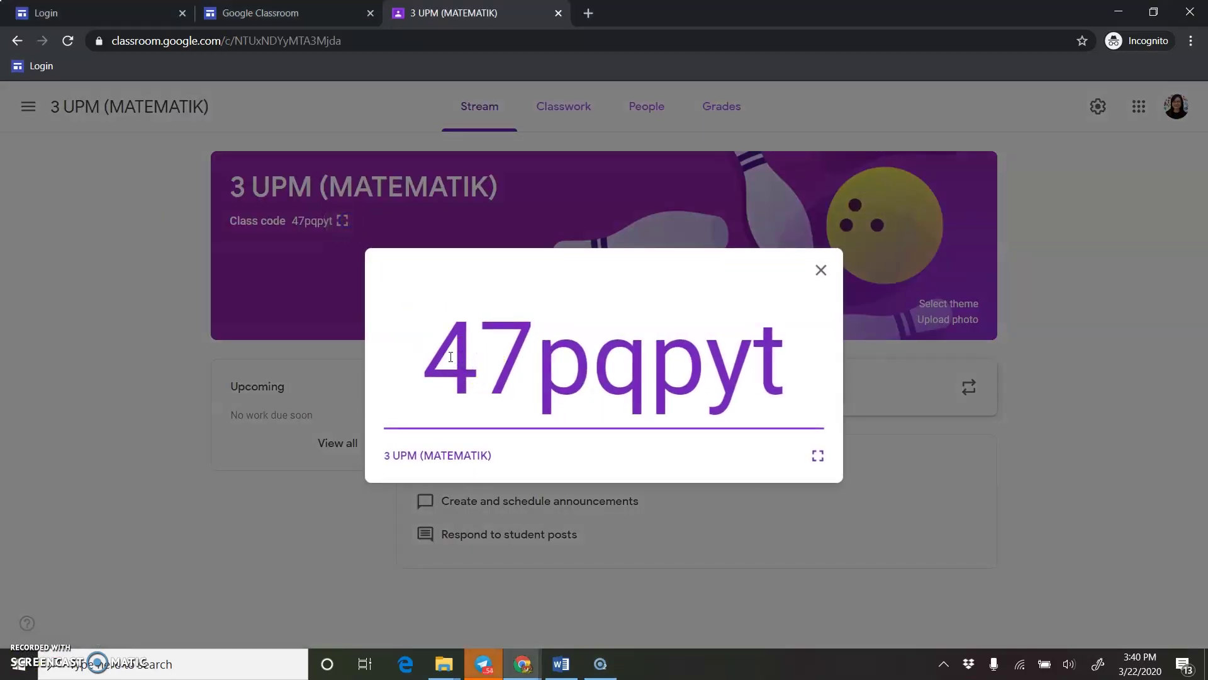
{"action": "left_click", "coordinate": [822, 270]}
Go back to the classes overview and open the 3 UTM (MATEMATIK) class from the list of taught classes.
{"action": "left_click", "coordinate": [27, 107]}
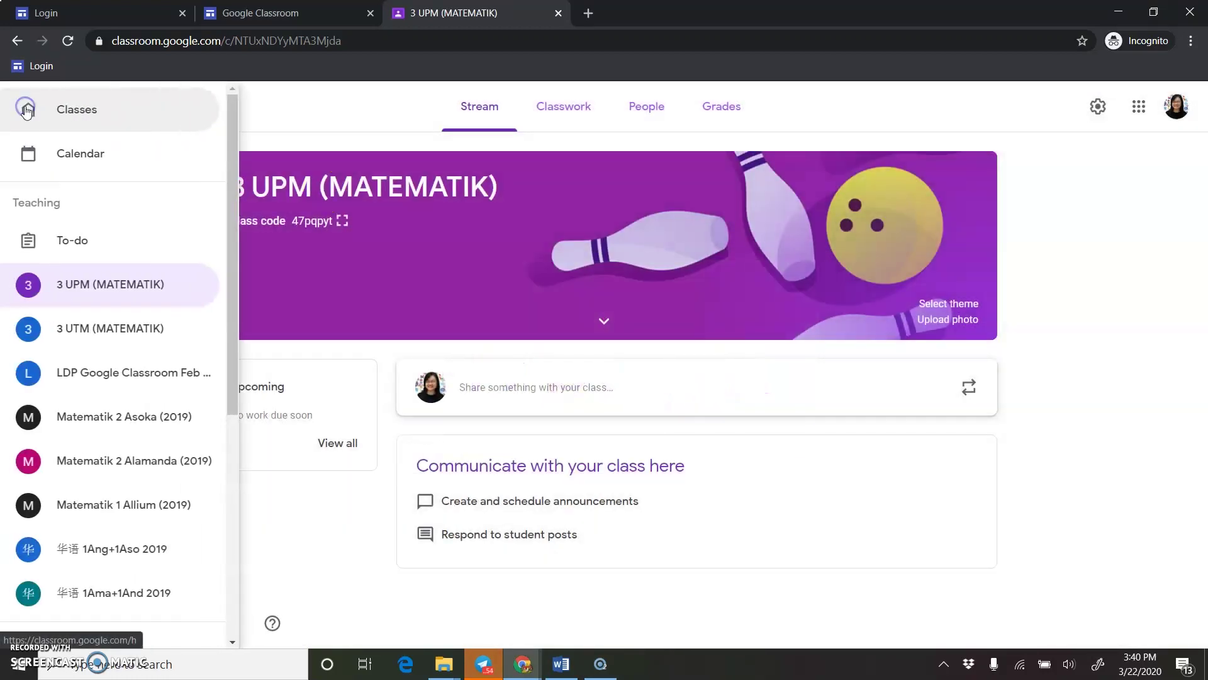
{"action": "left_click", "coordinate": [28, 110]}
{"action": "left_click", "coordinate": [25, 107]}
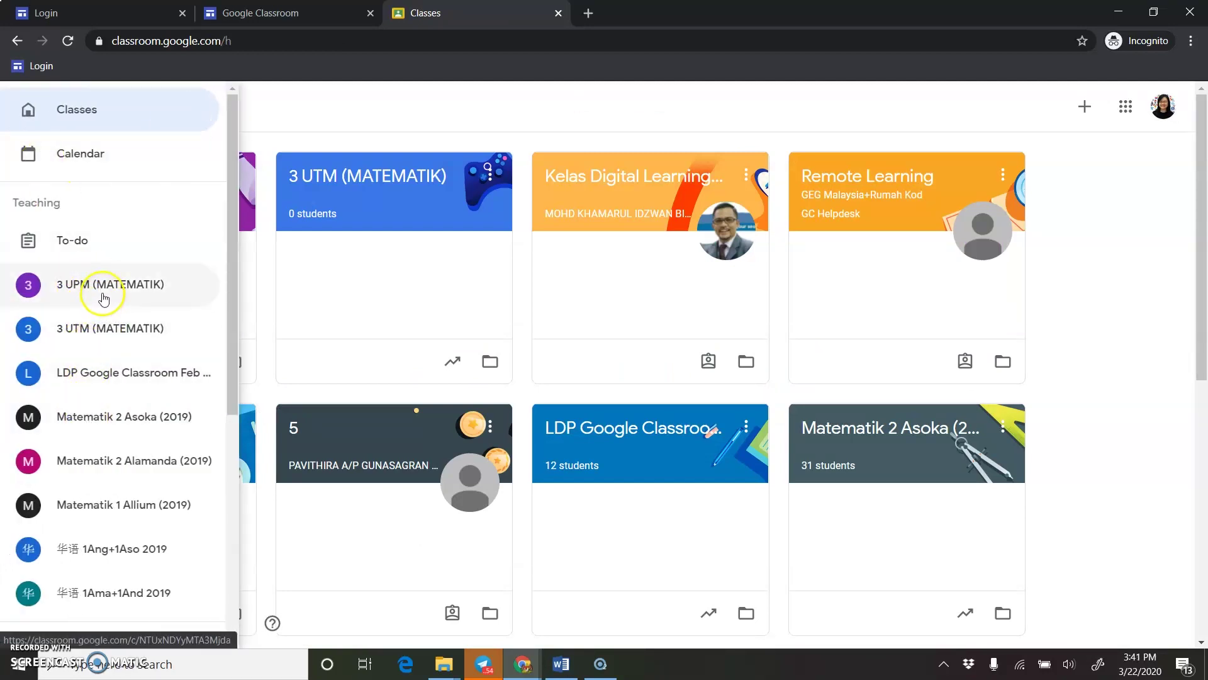
{"action": "left_click", "coordinate": [98, 330]}
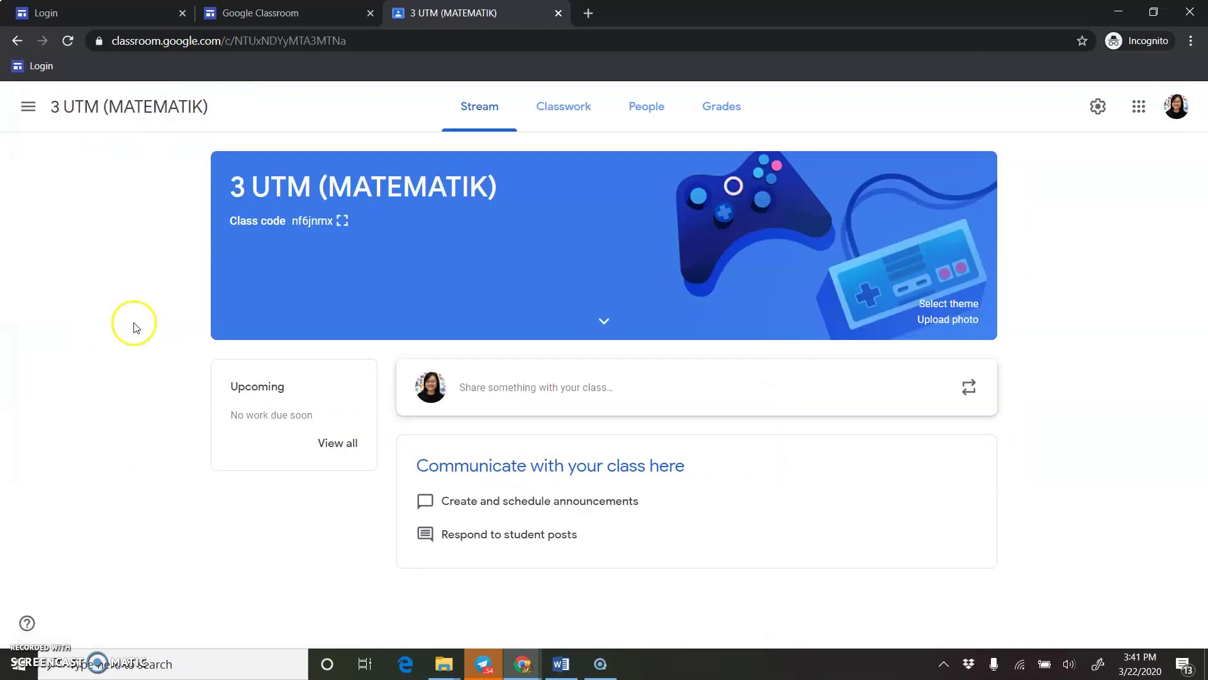